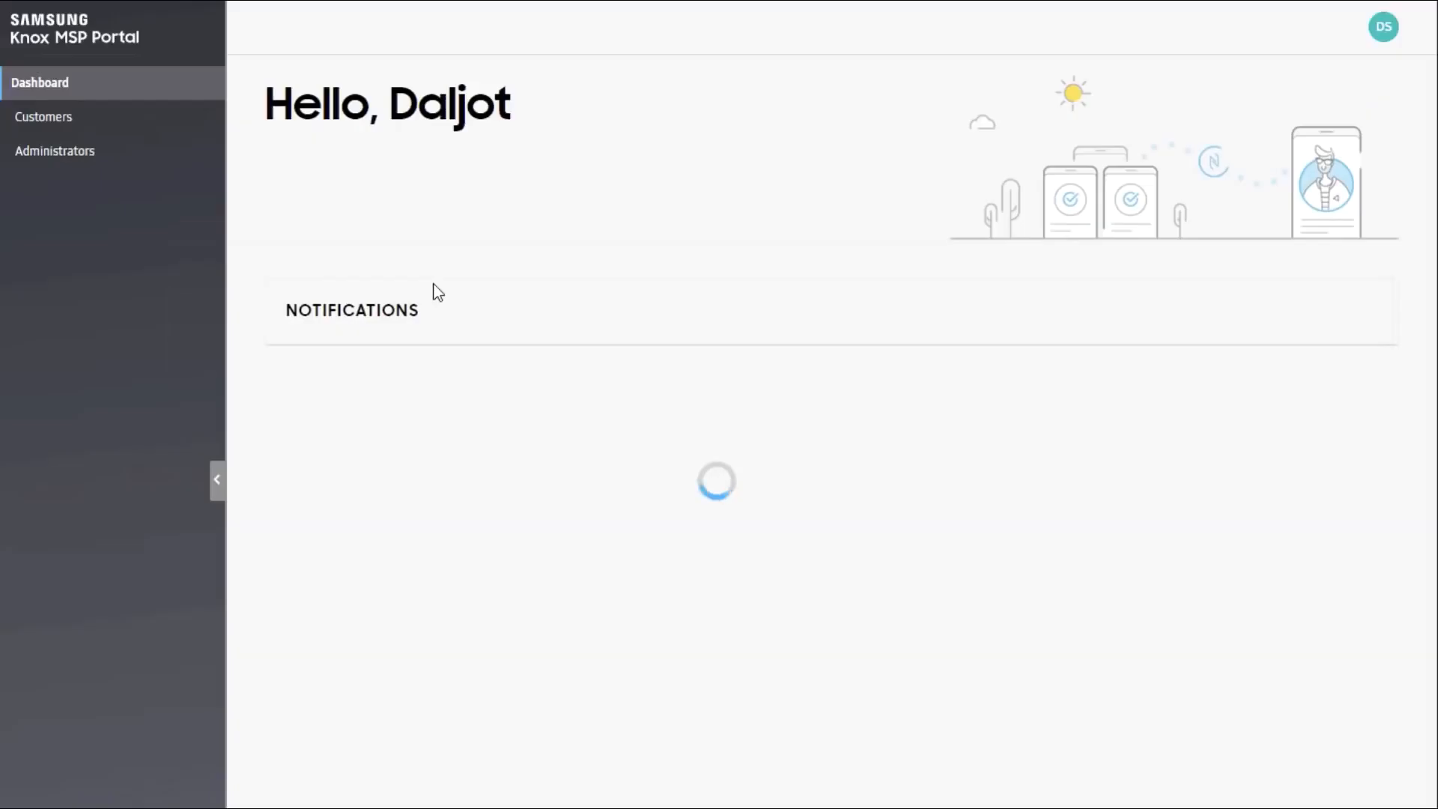
Step: Launch the Knox MSP Portal and show the Customers list
click(1250, 299)
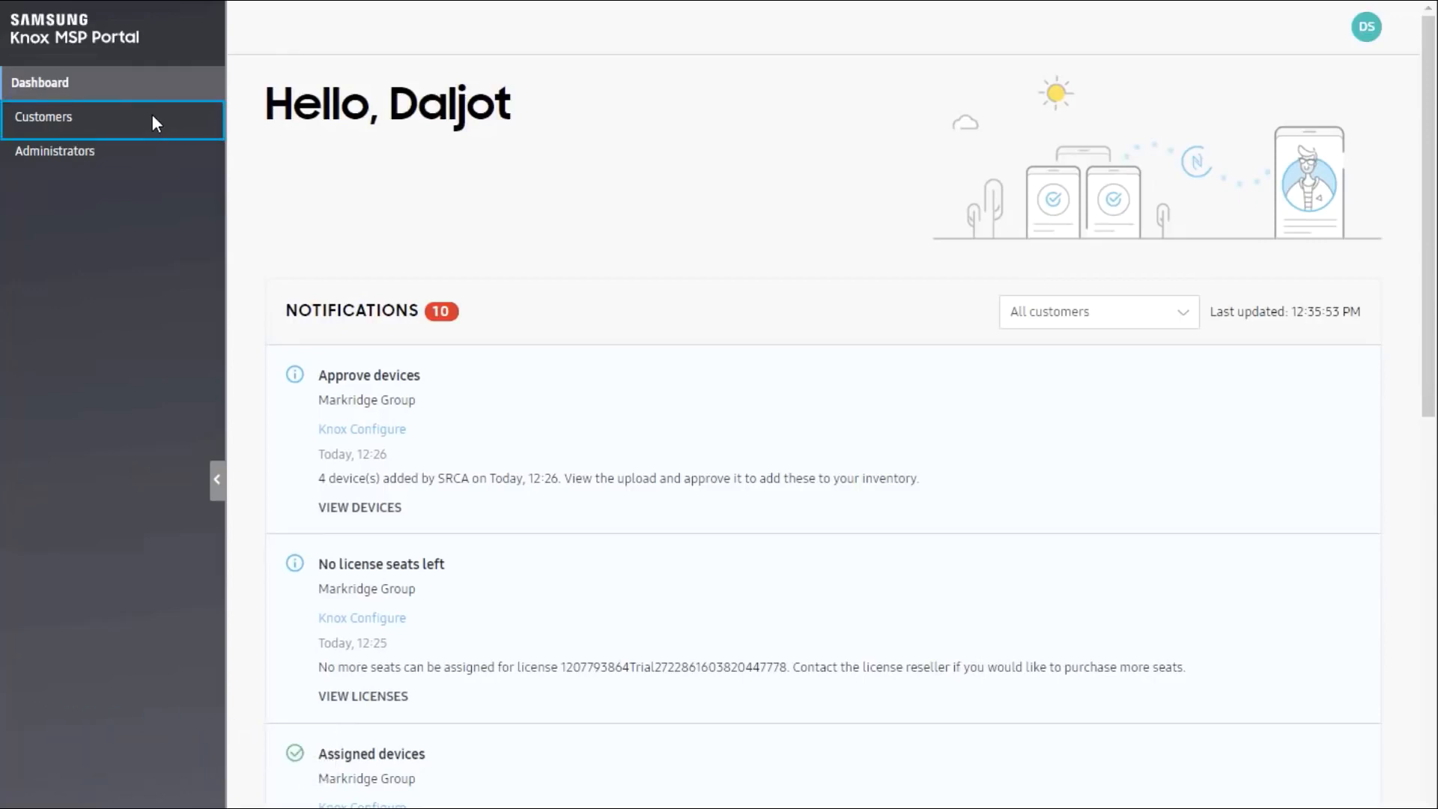
click(153, 119)
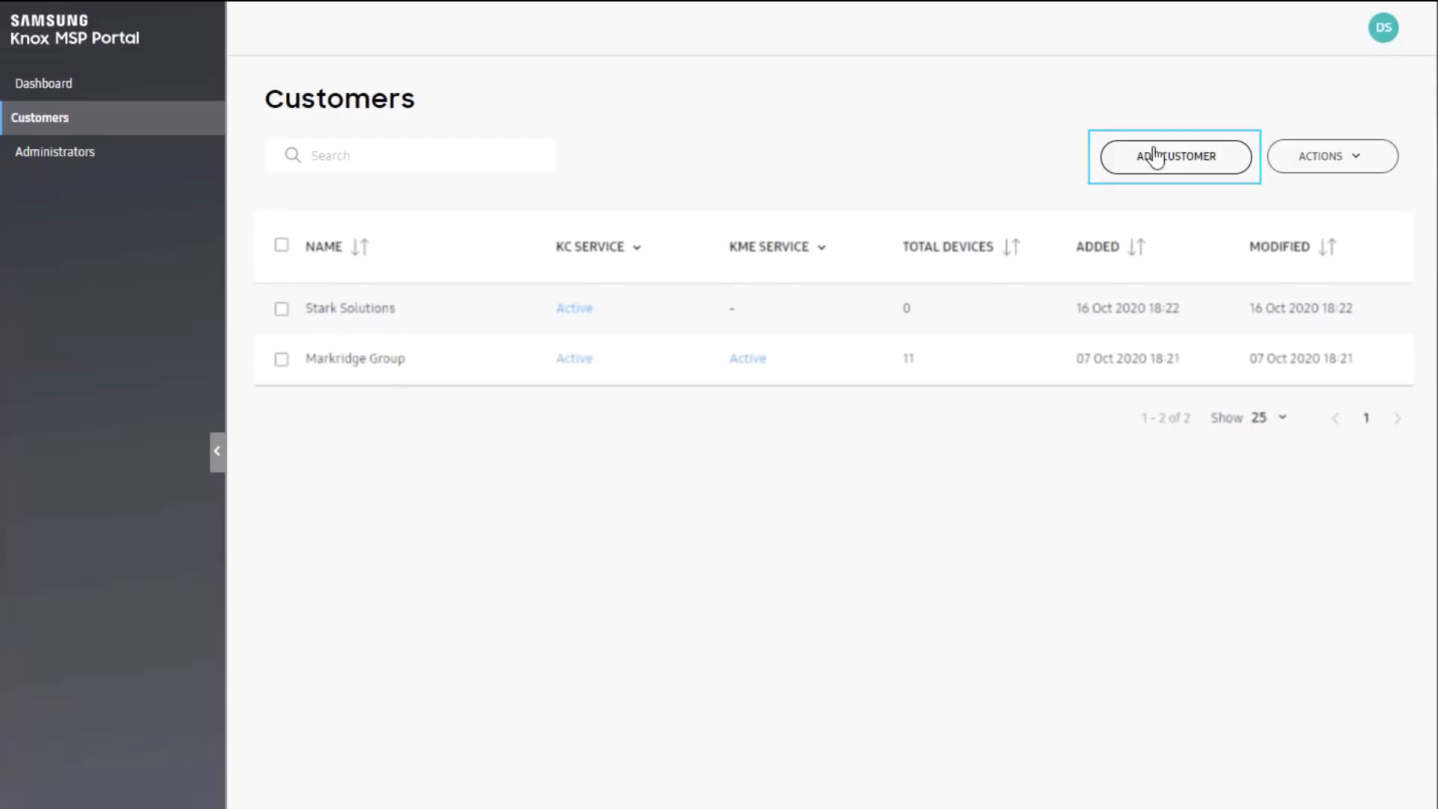
Step: Look up an existing customer by its pasted Knox Customer ID and request to add it
click(1156, 157)
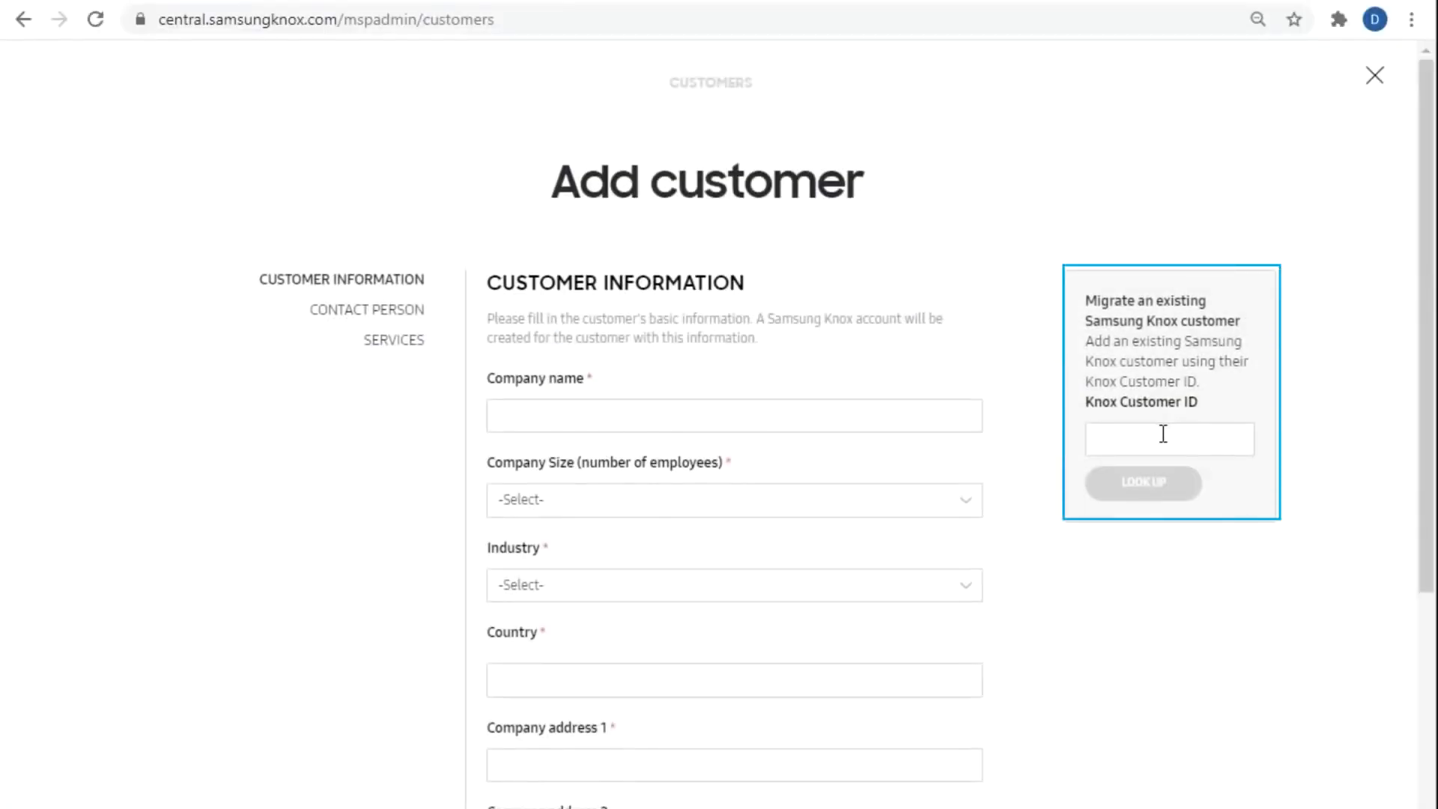
click(1164, 435)
key(ctrl+v)
click(1161, 481)
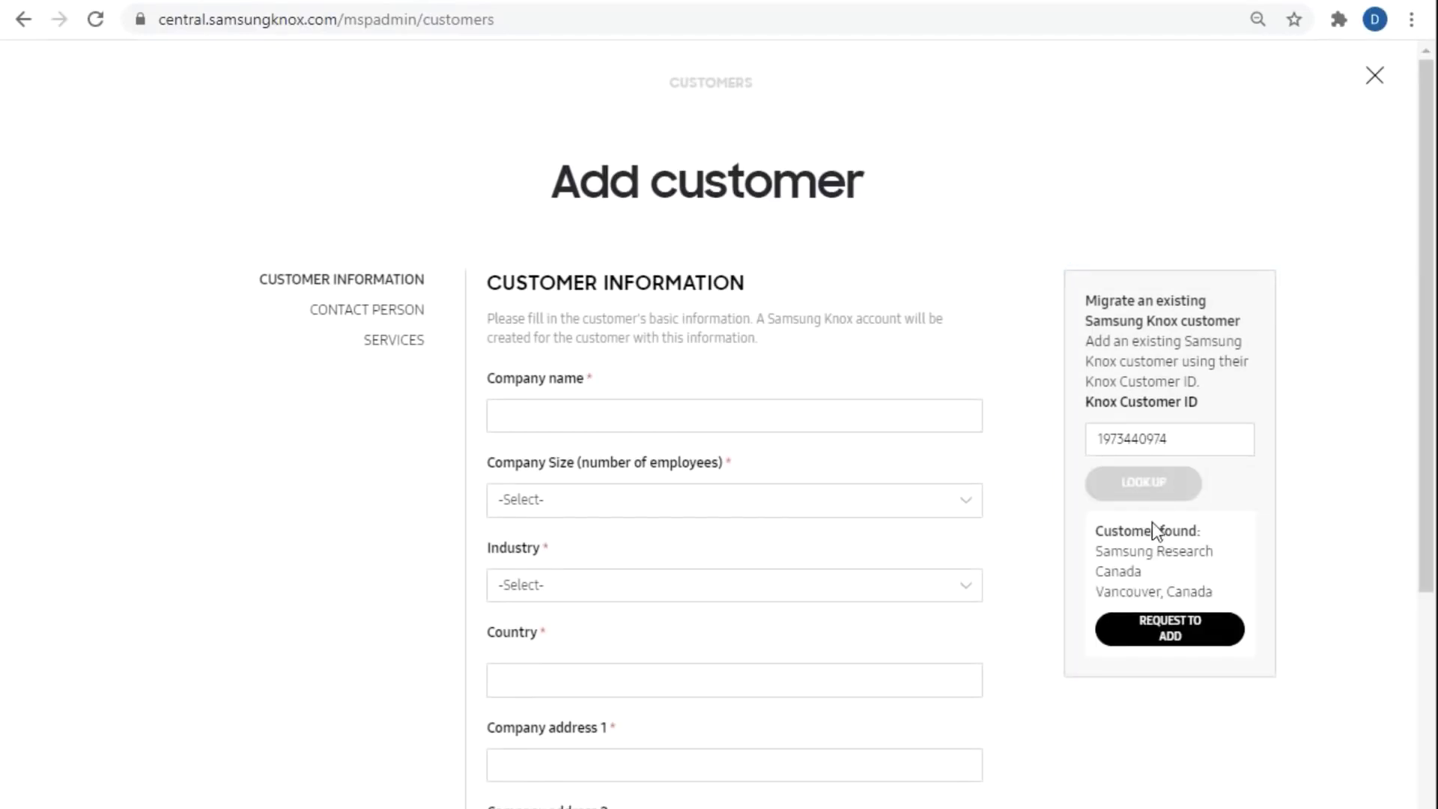
click(1138, 644)
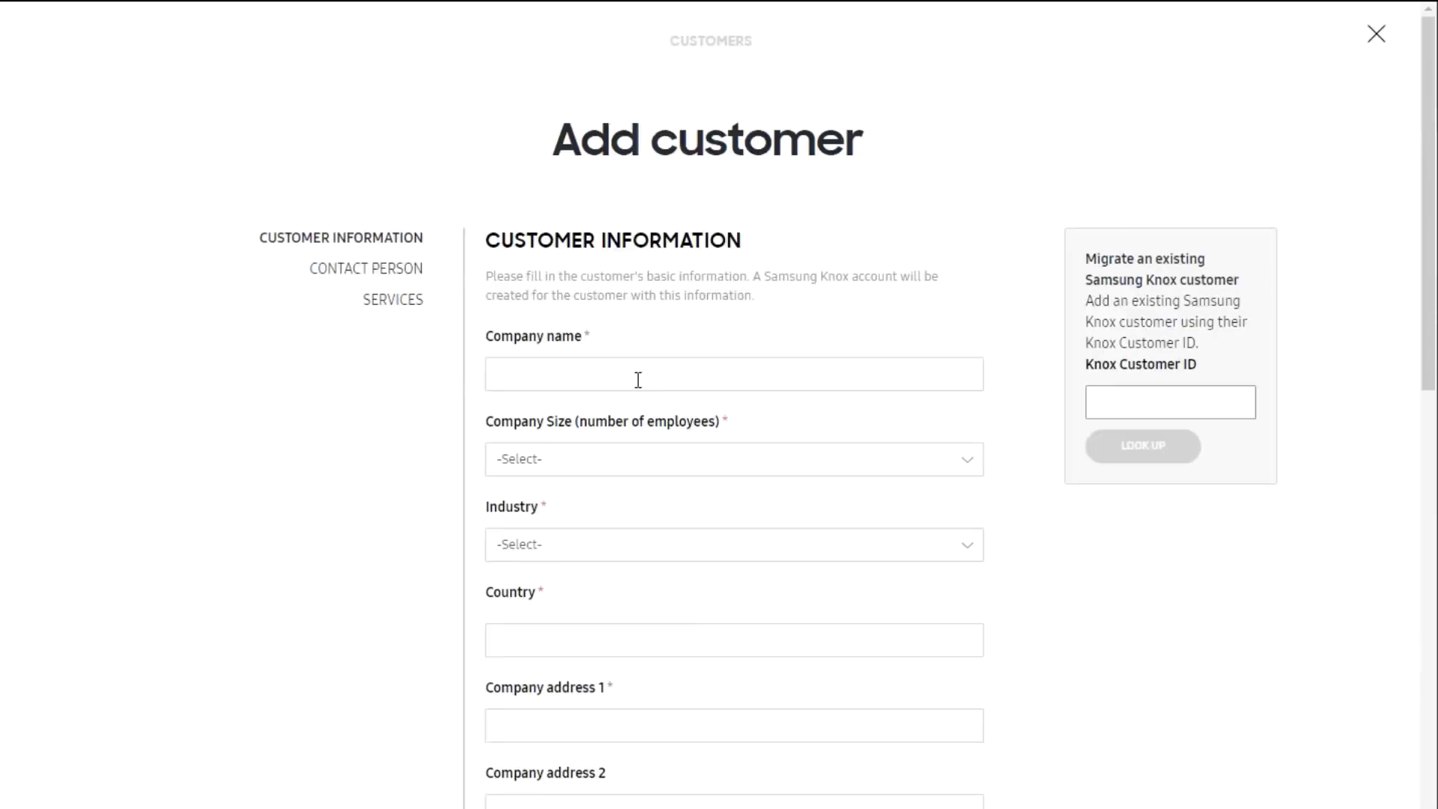
Step: Dismiss the consent request, enter company name 'Good Company' and choose a company size
click(638, 379)
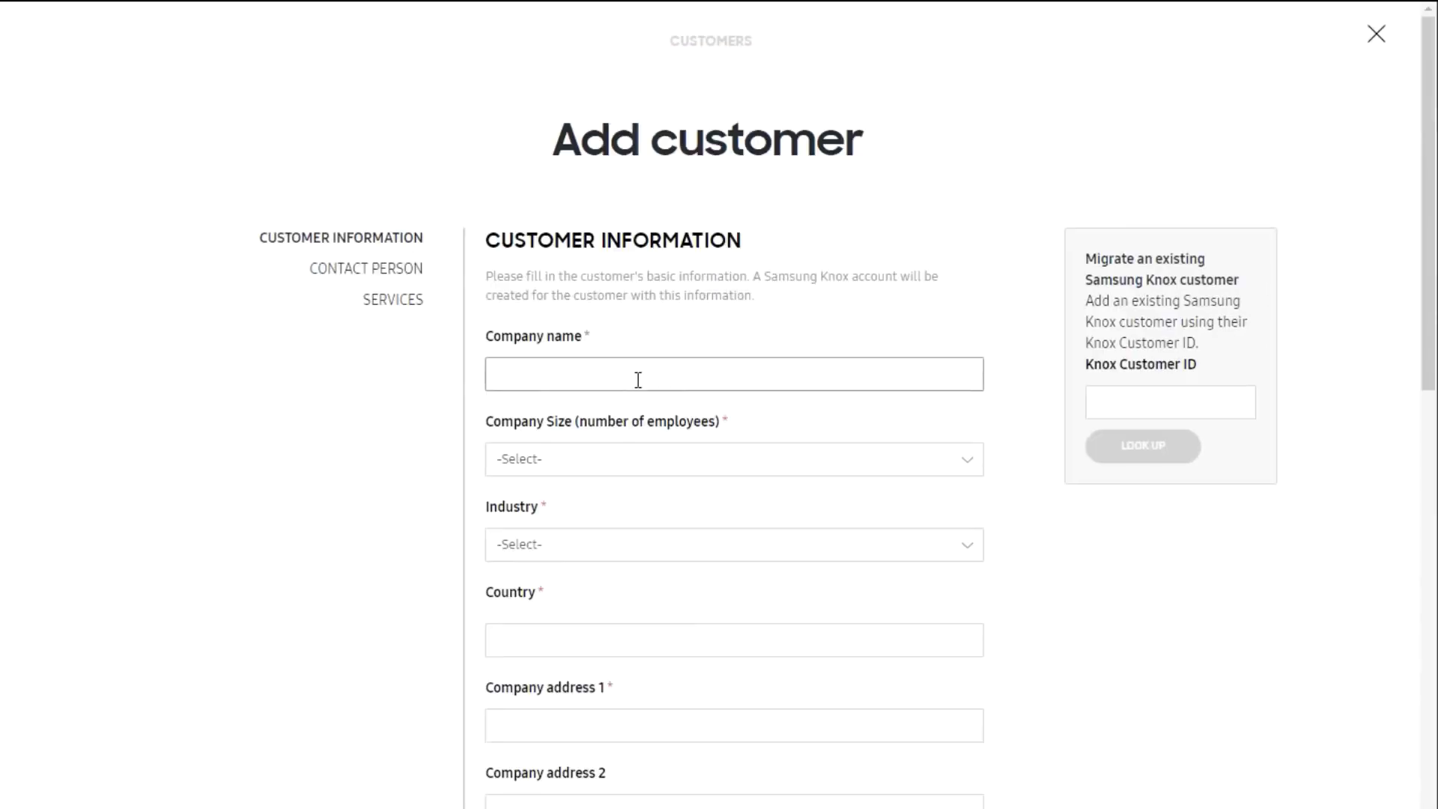
text(Good Company)
click(687, 462)
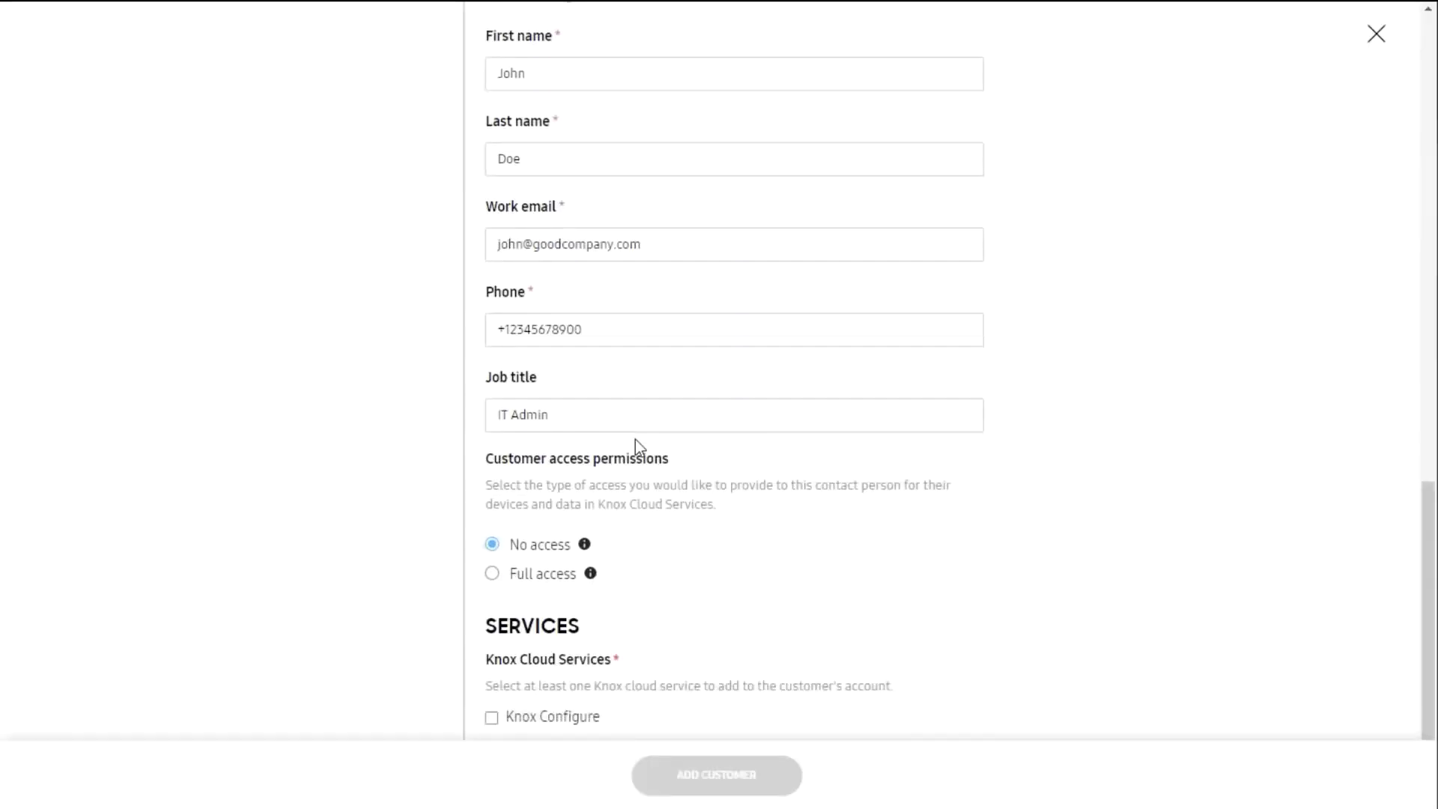
scroll(635, 446, down, 1)
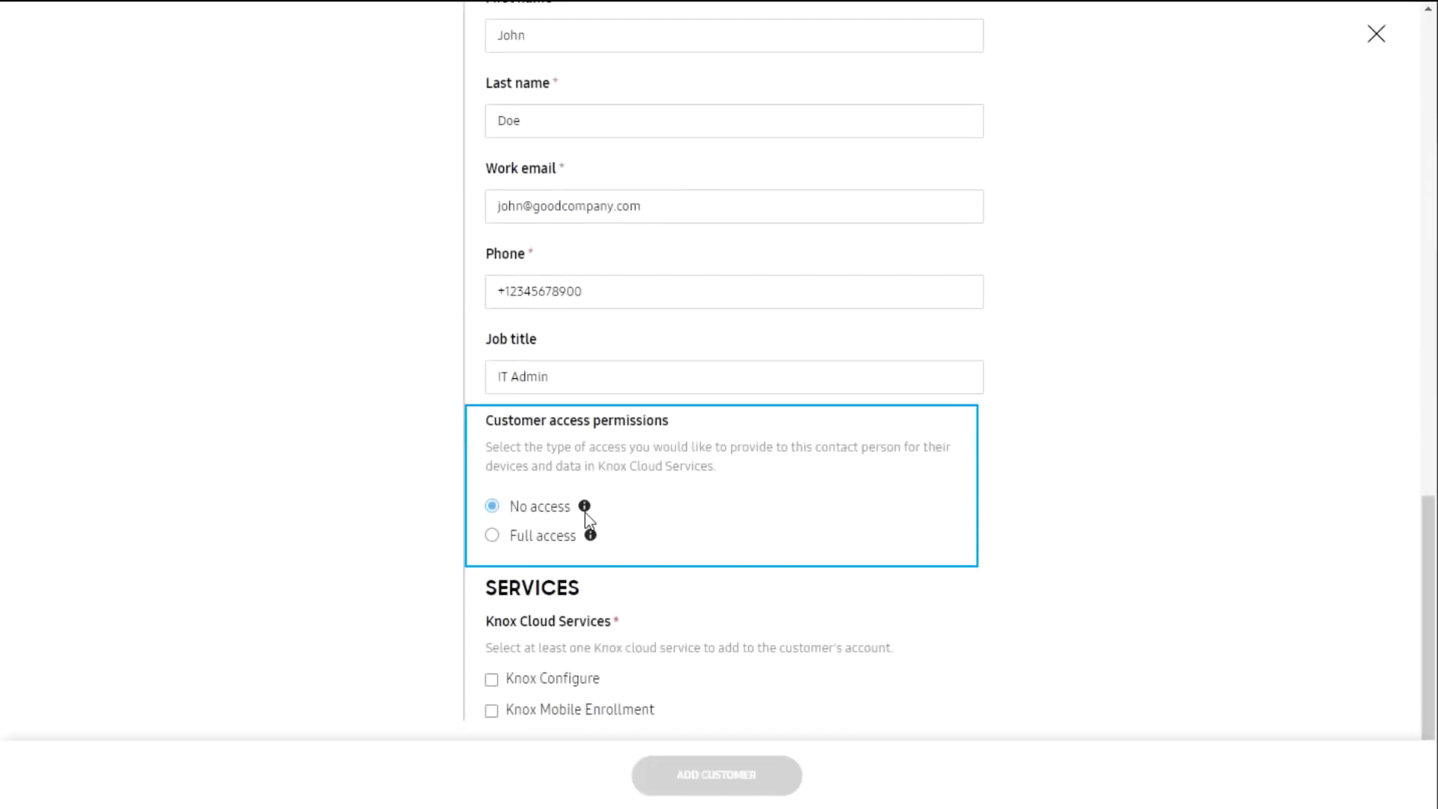
Step: Give the contact Full access and select Knox Configure and Knox Mobile Enrollment
mouse_move(586, 510)
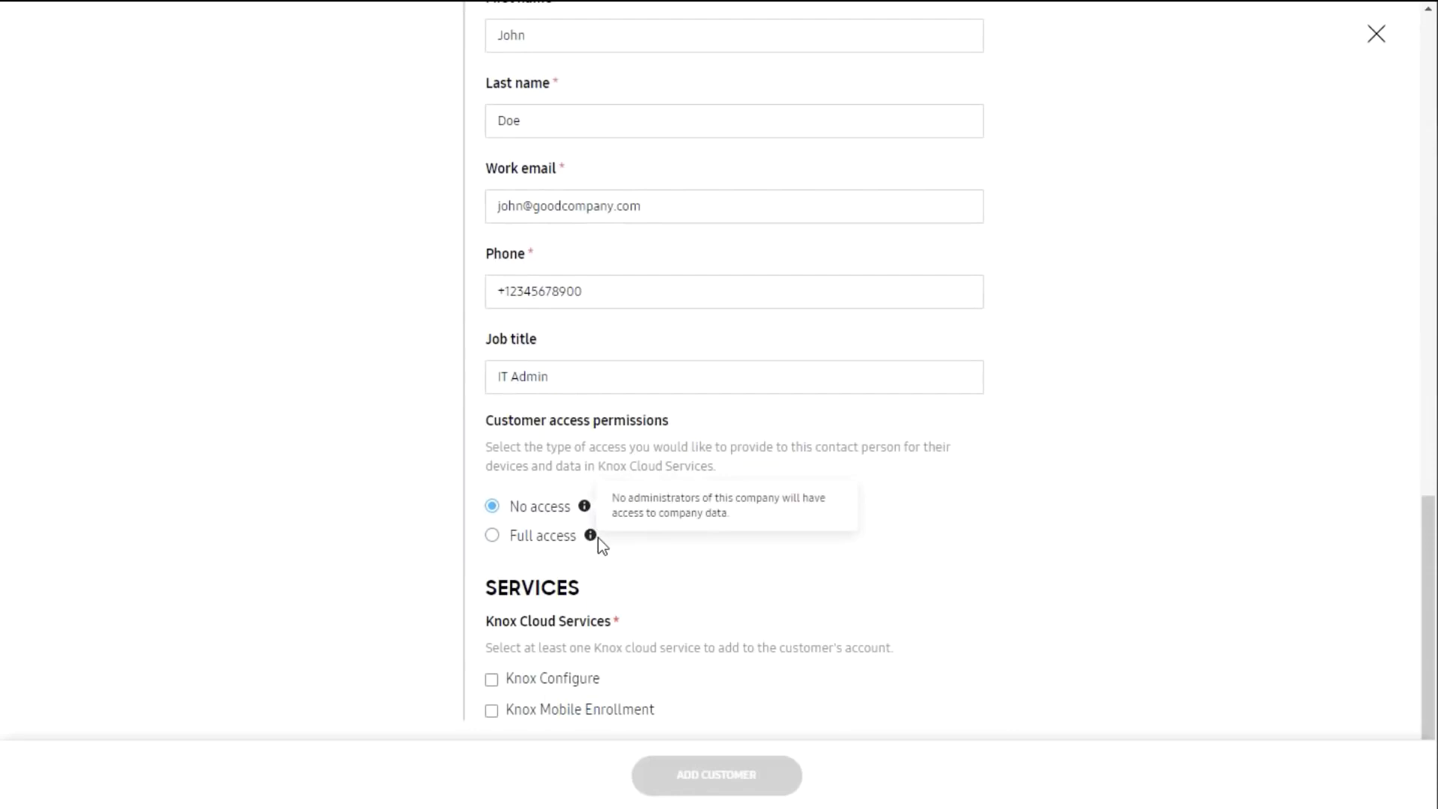
mouse_move(592, 537)
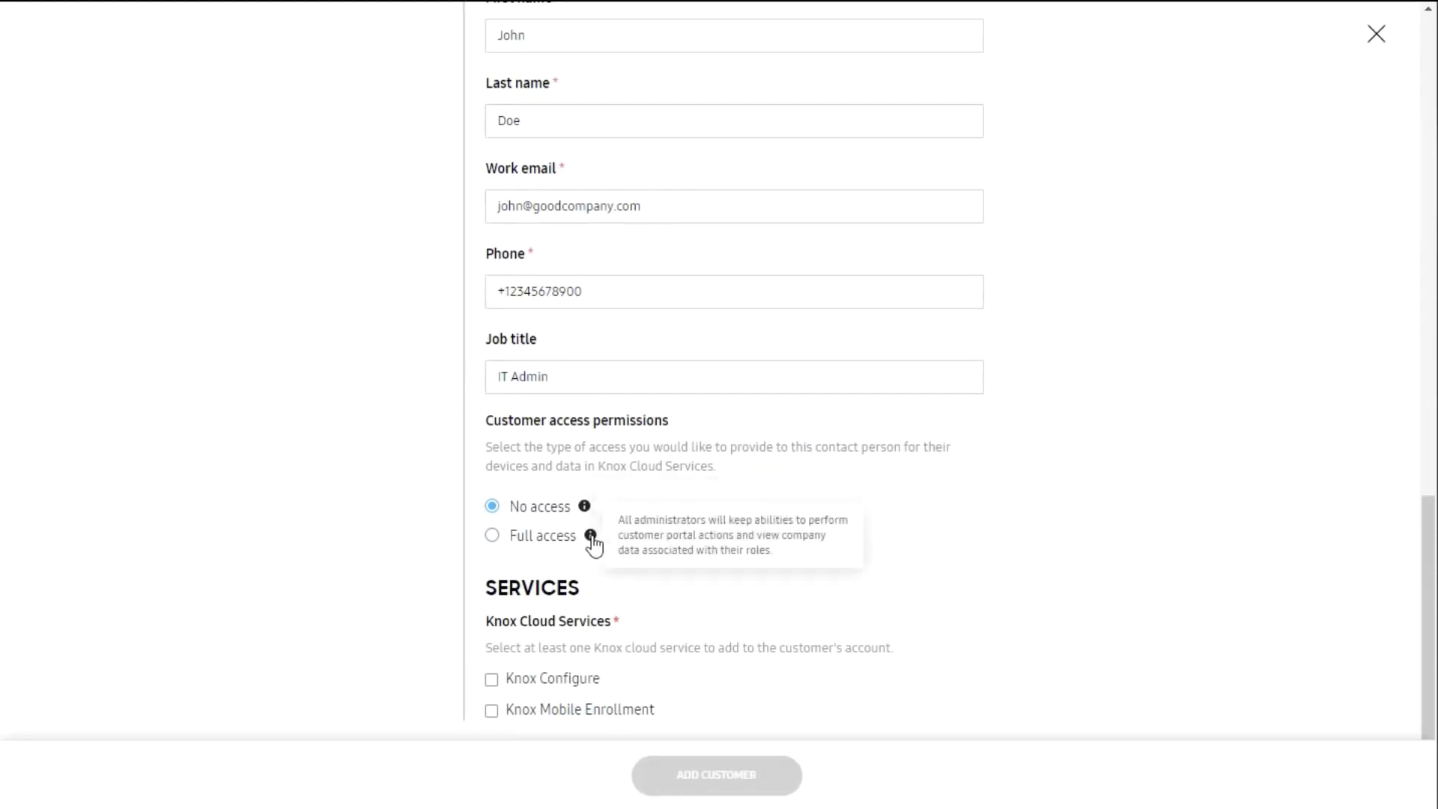
click(503, 535)
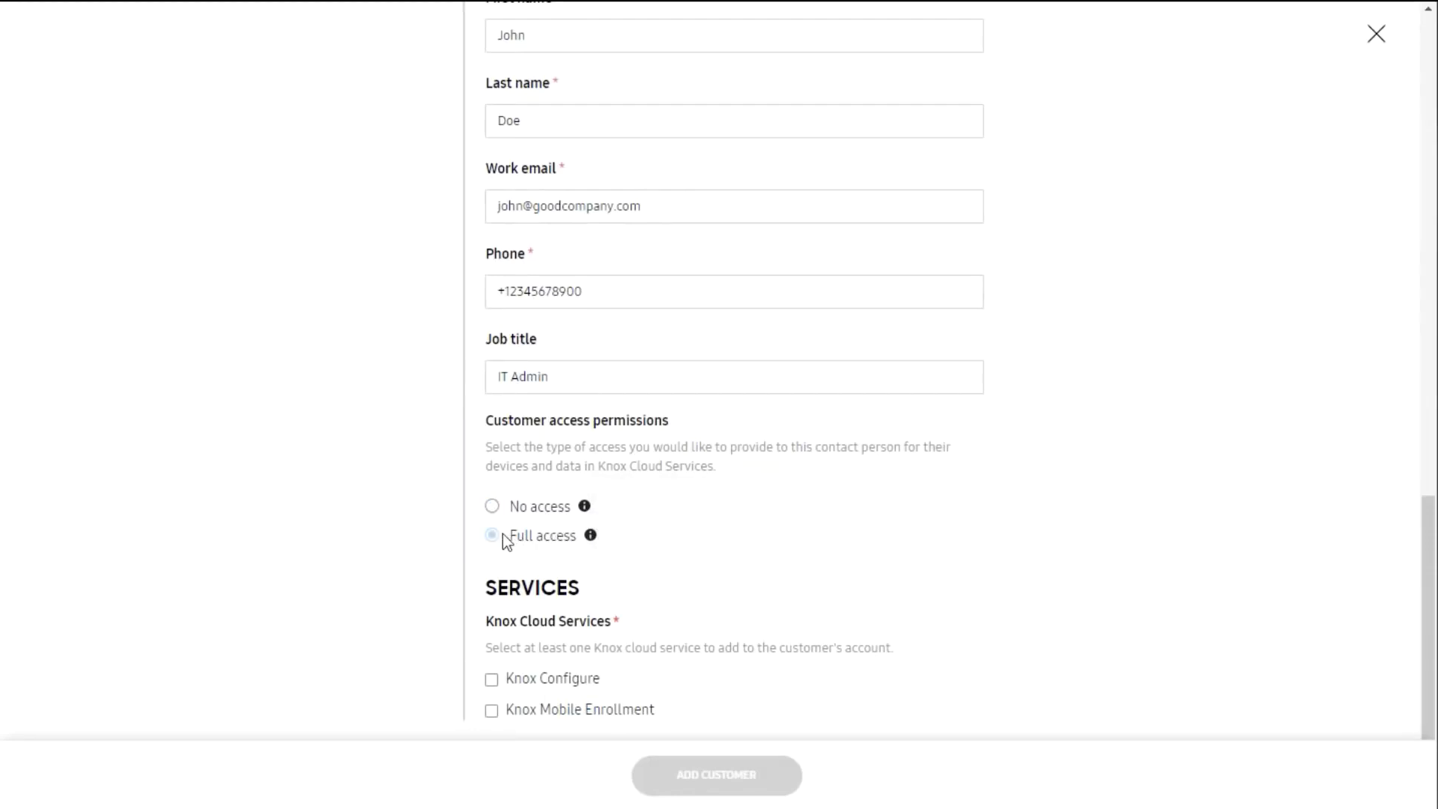
click(491, 669)
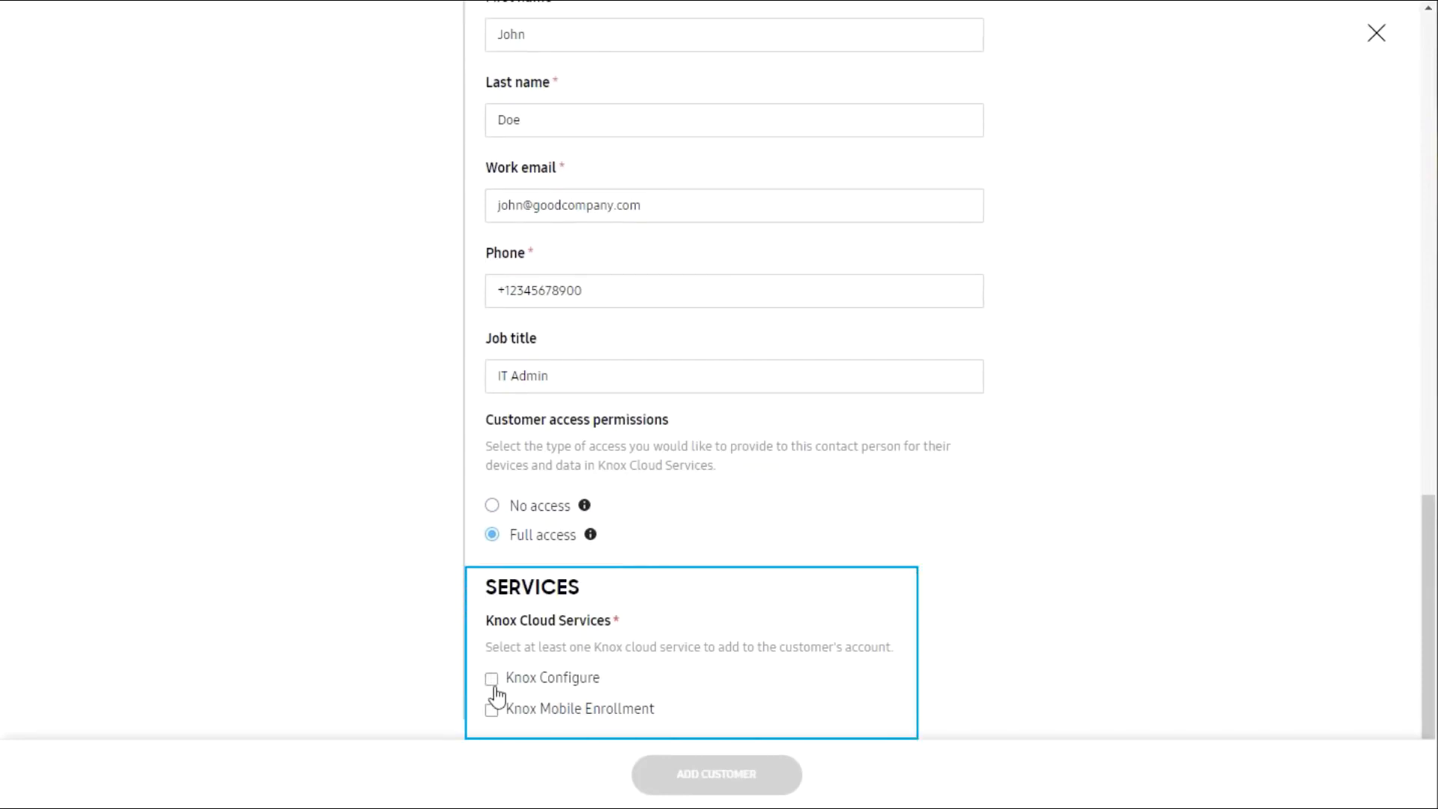
click(515, 713)
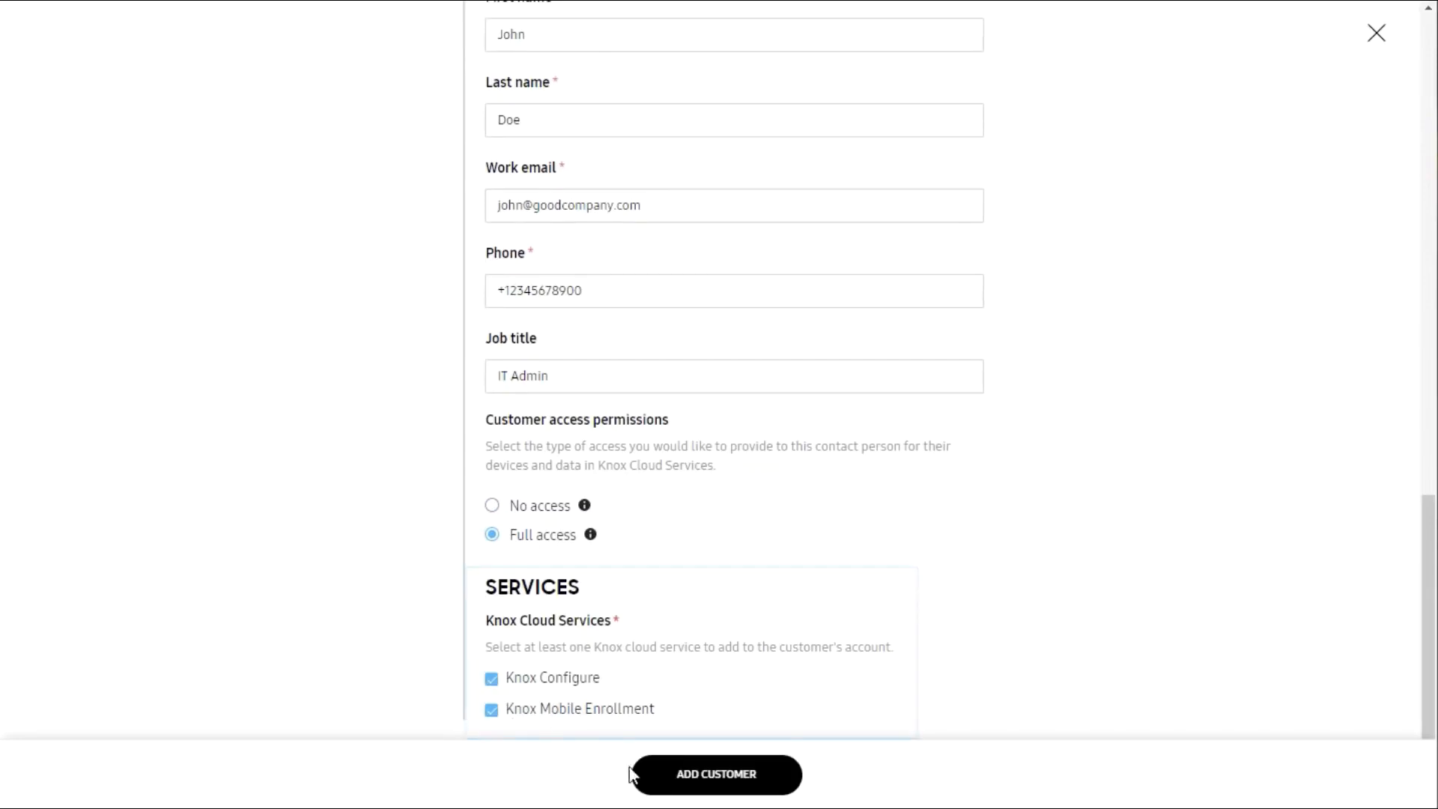
Step: Create the Good Compay customer, then choose Manage customer account for it from ACTIONS
click(680, 794)
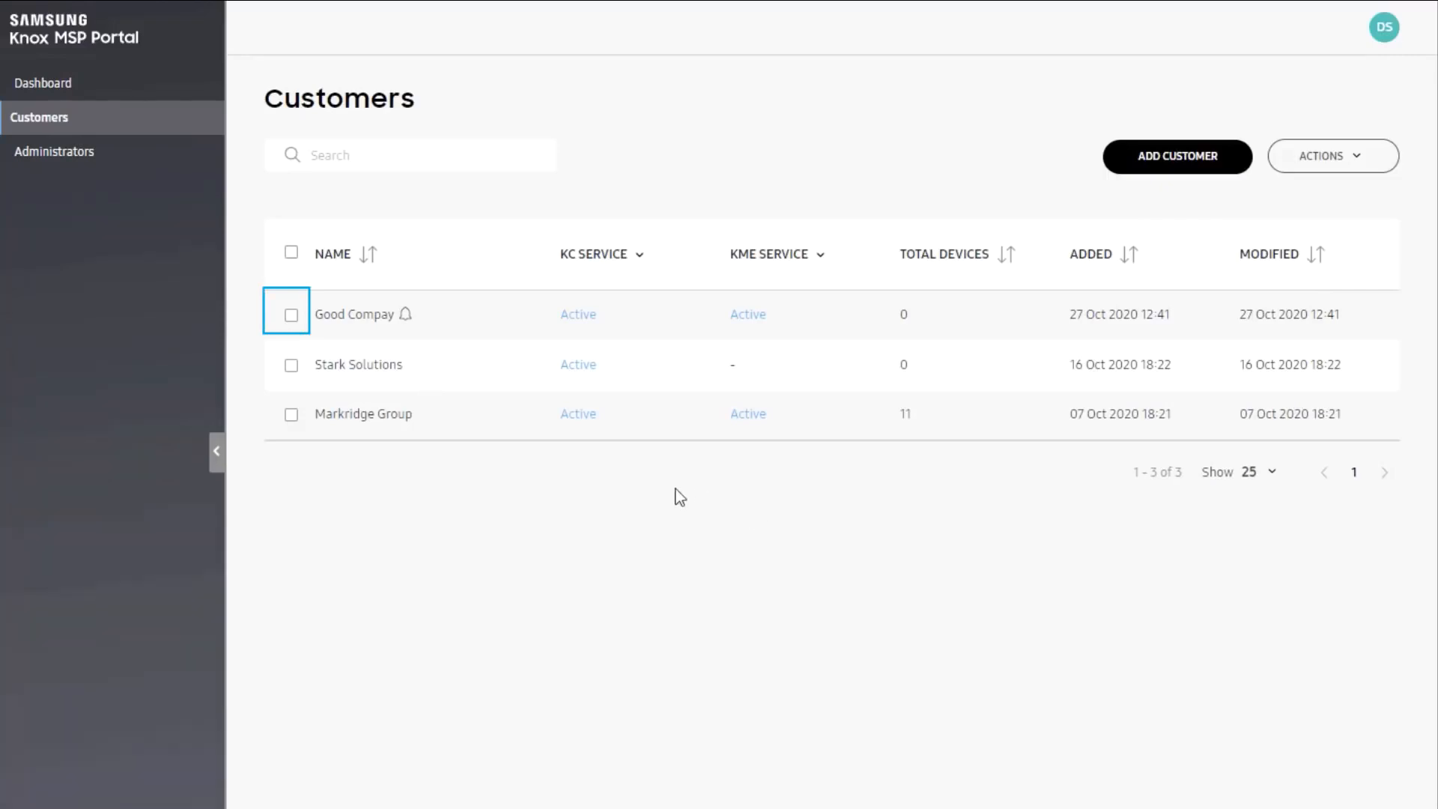
click(292, 316)
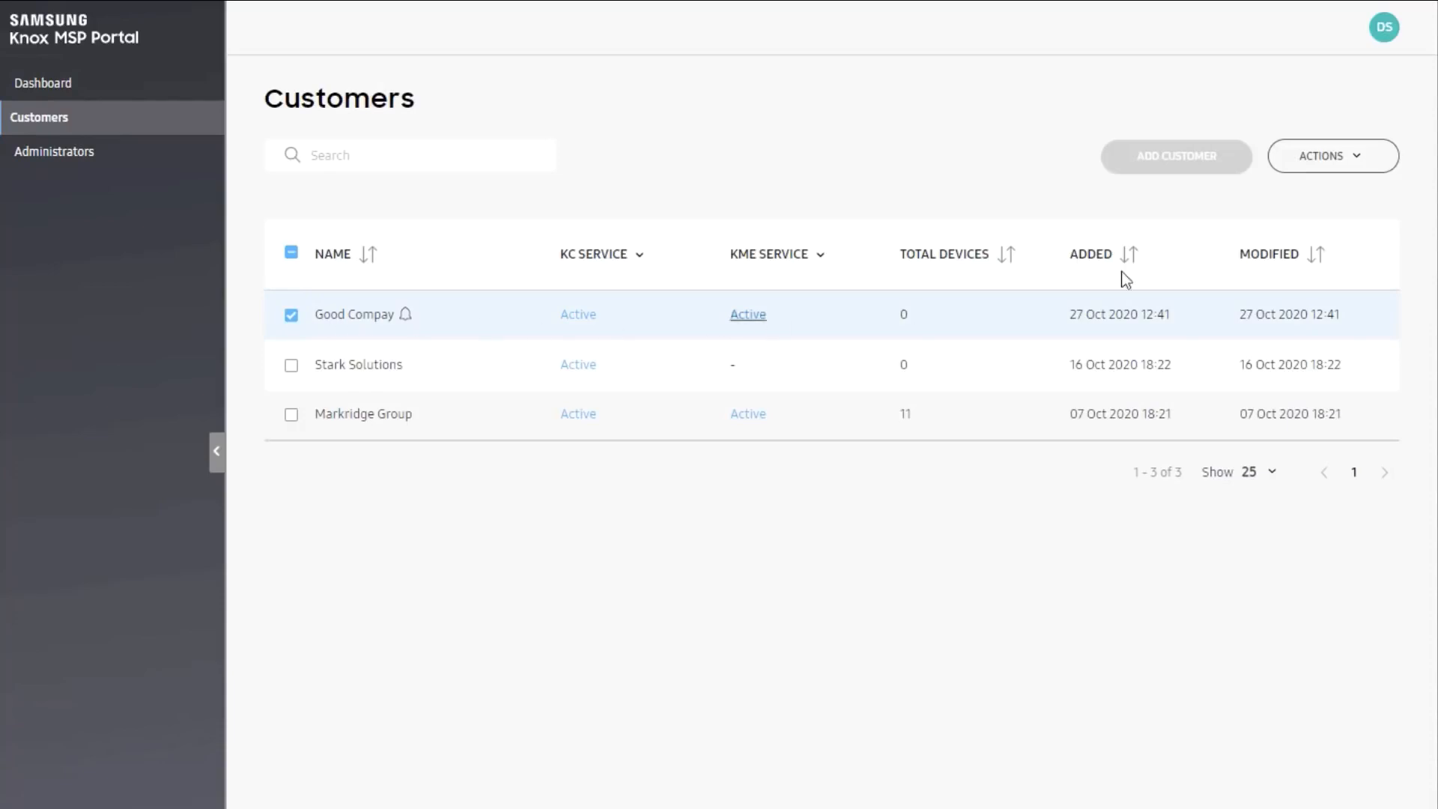
click(1322, 159)
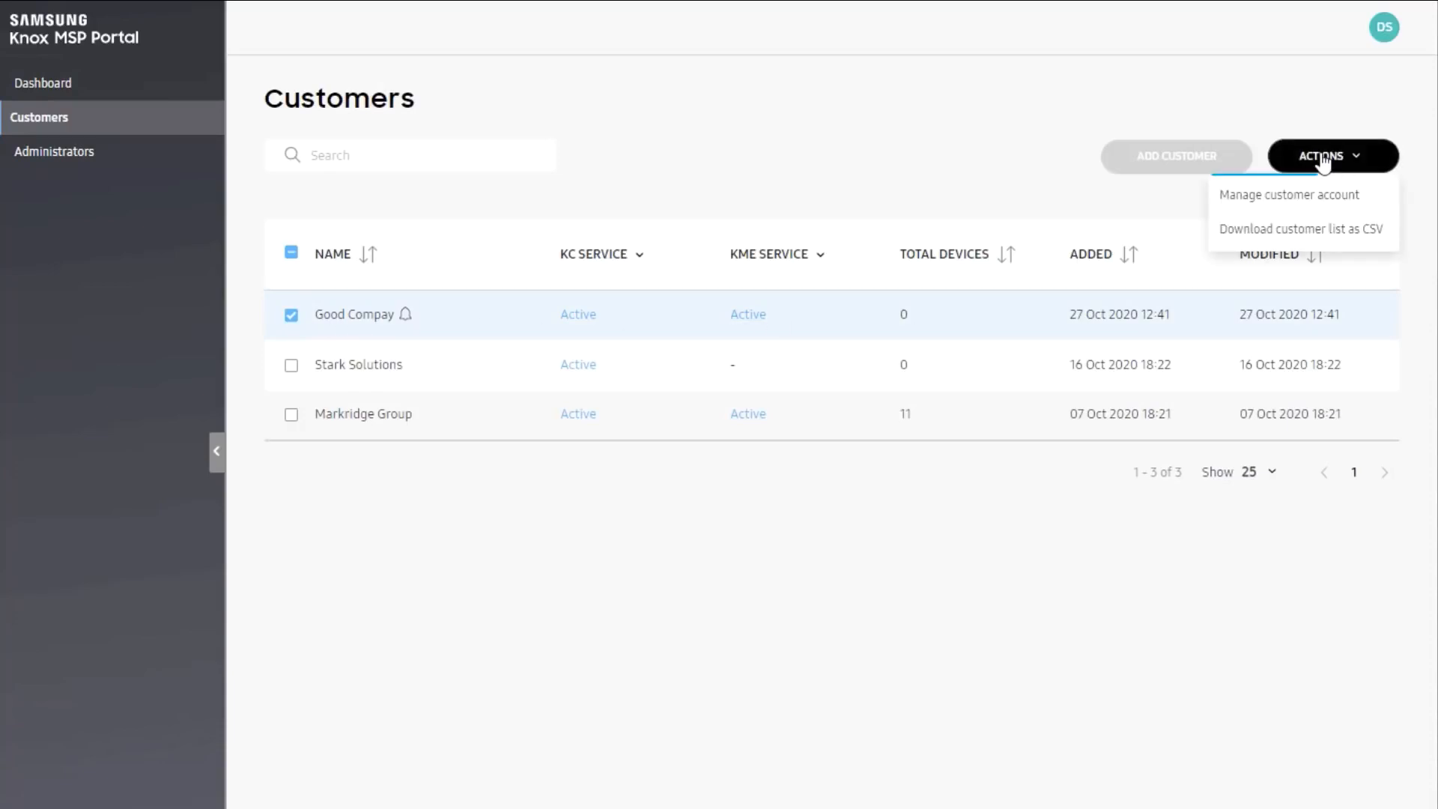
click(1312, 201)
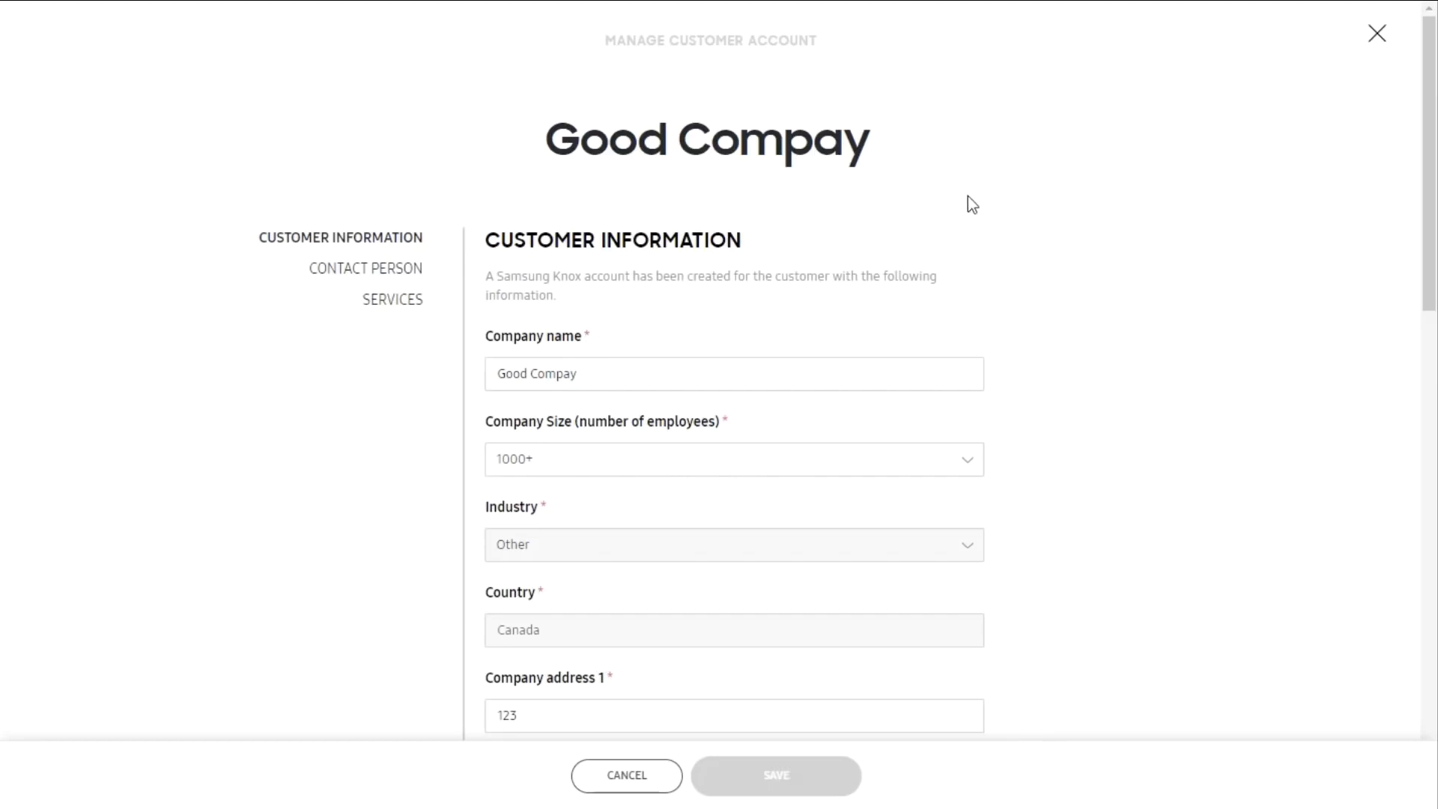
Step: Switch Good Compay's customer access permissions to No access and save
scroll(969, 202, down, 15)
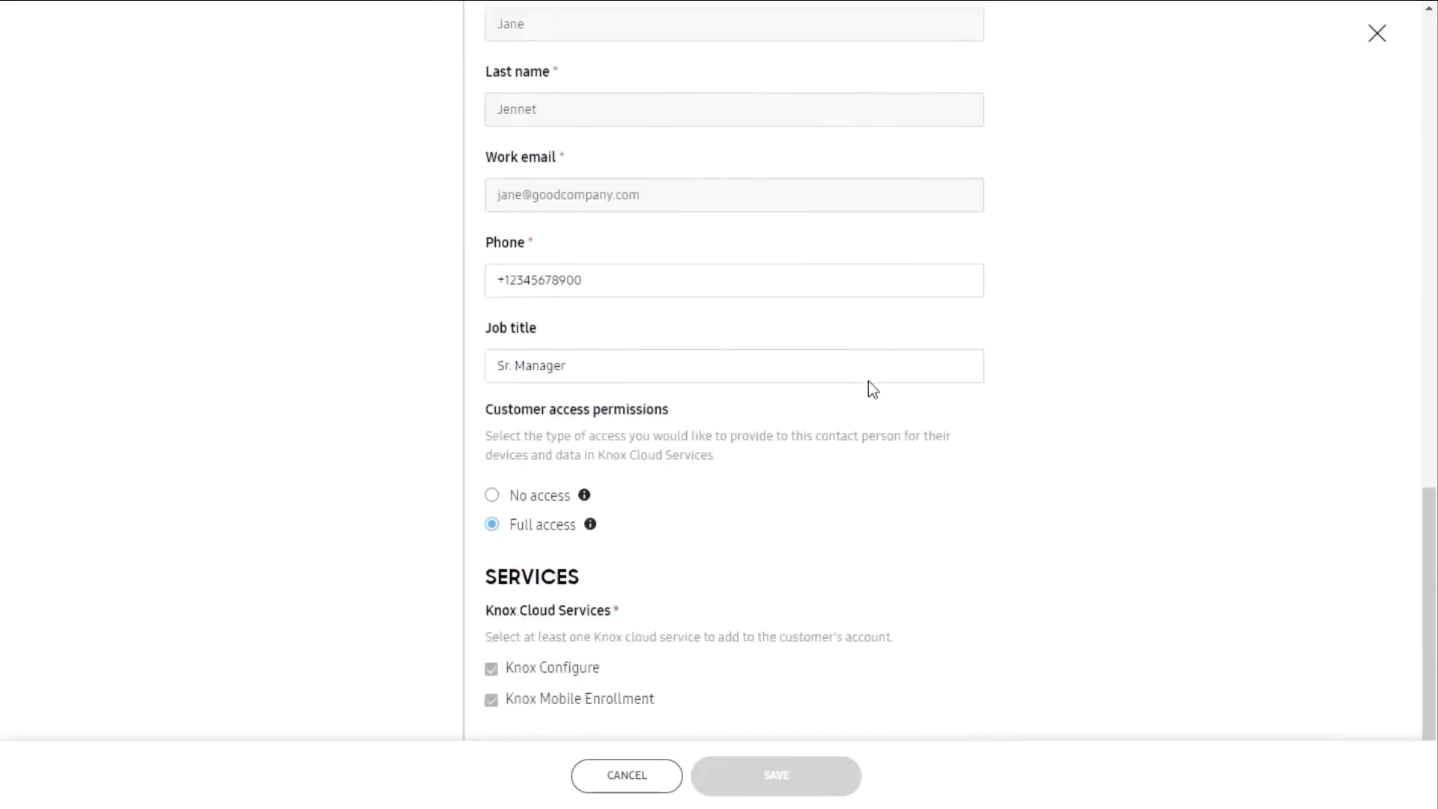
scroll(869, 380, down, 1)
click(498, 495)
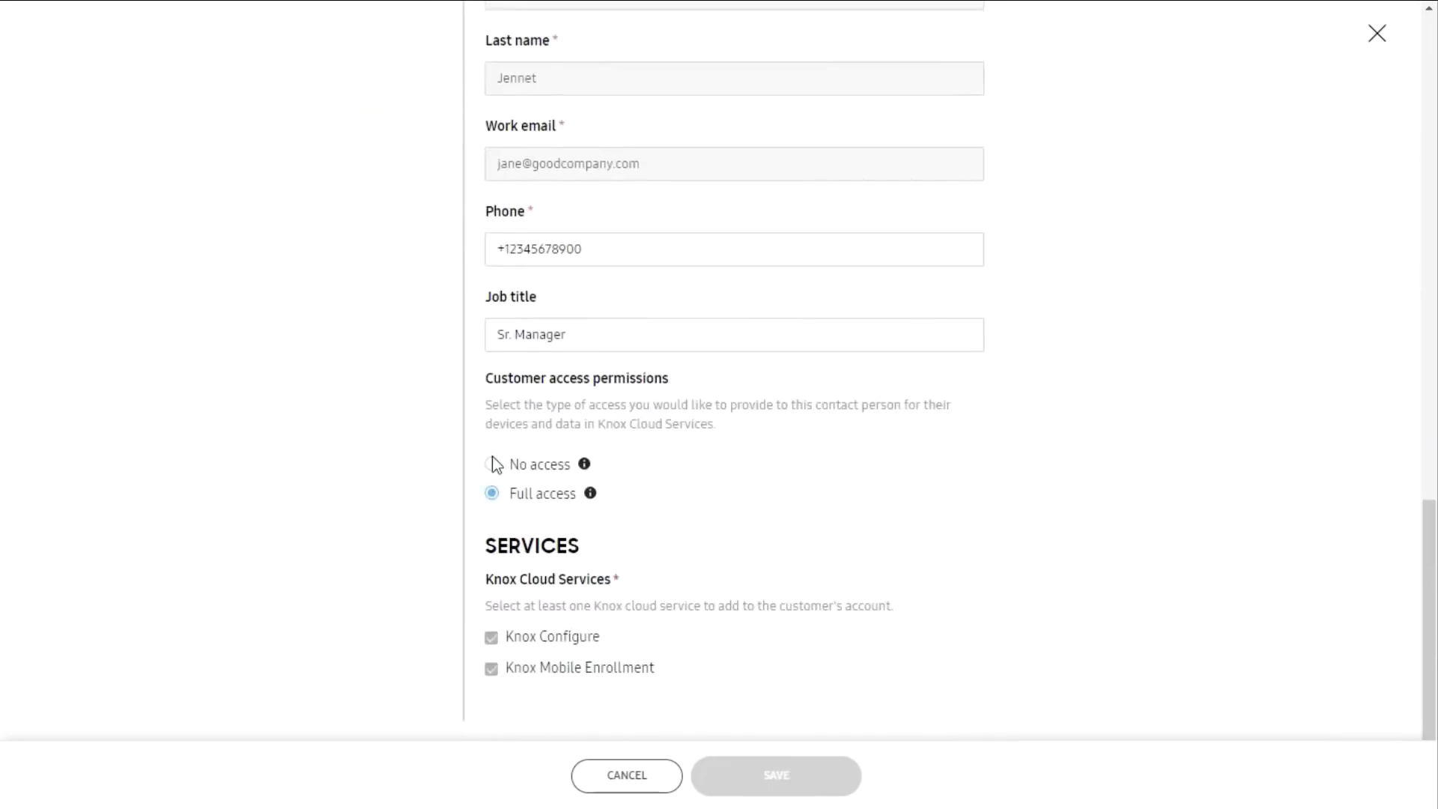
click(497, 458)
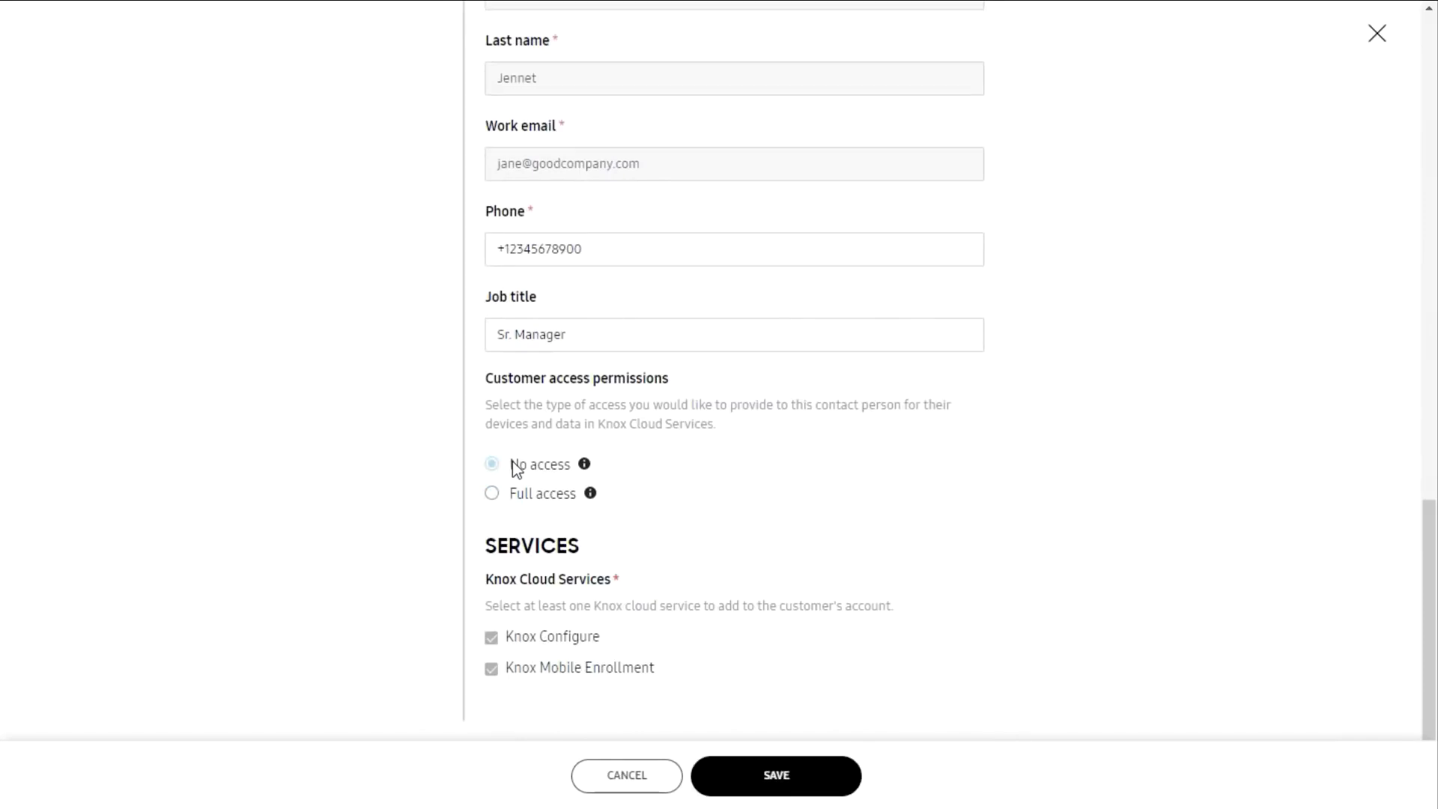
click(761, 770)
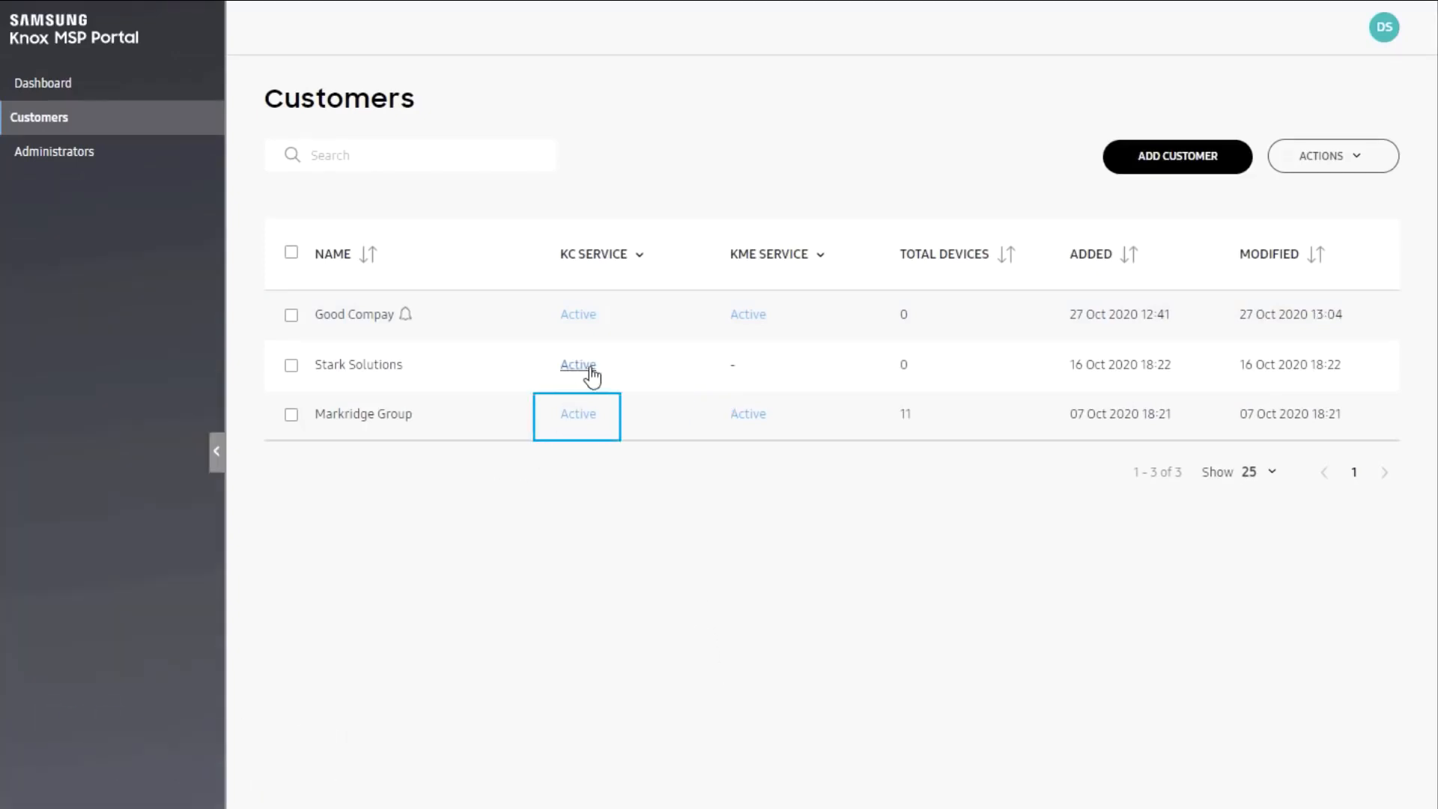
Step: Open Markridge Group's Knox Configure dashboard via its Active KC link and review it
click(583, 414)
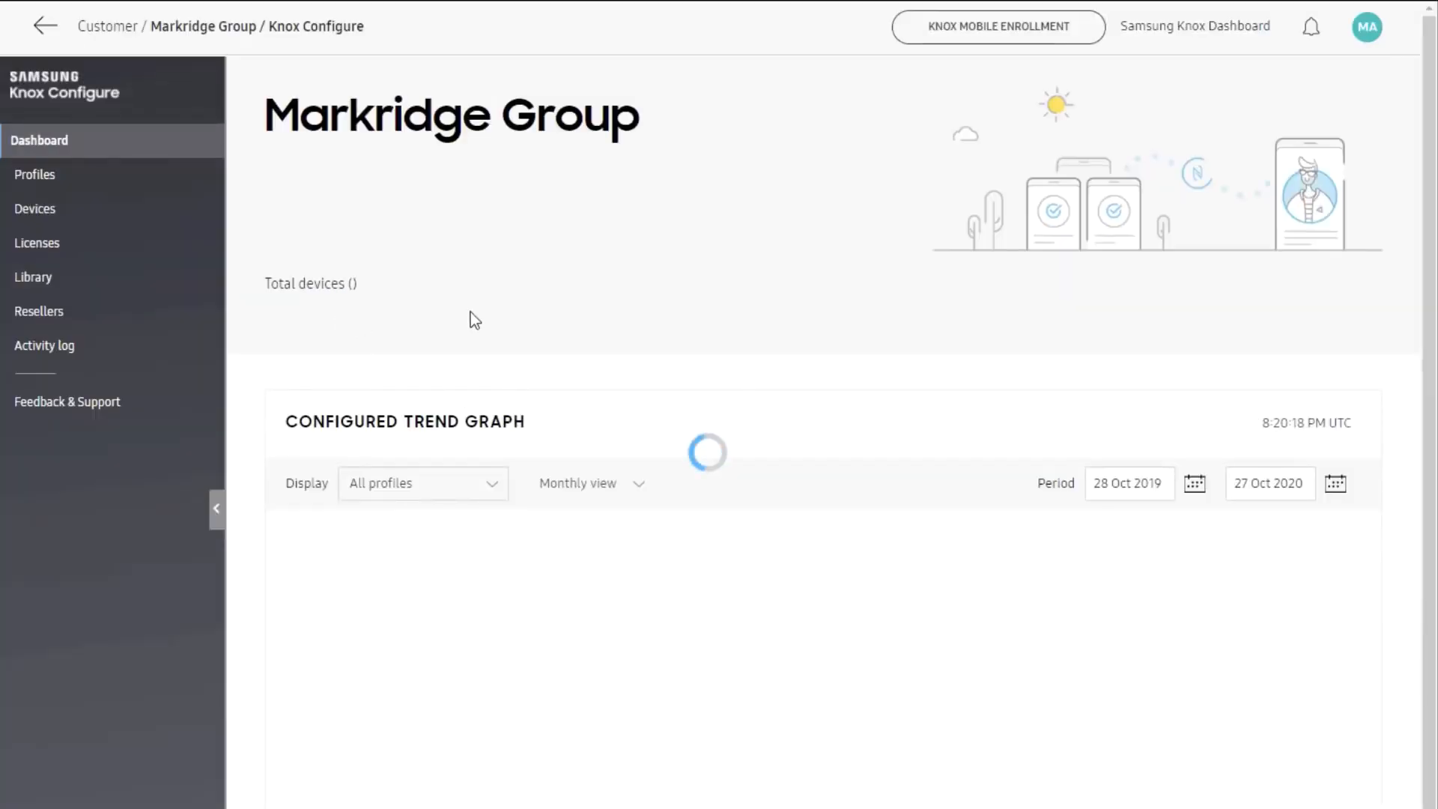
scroll(511, 403, down, 5)
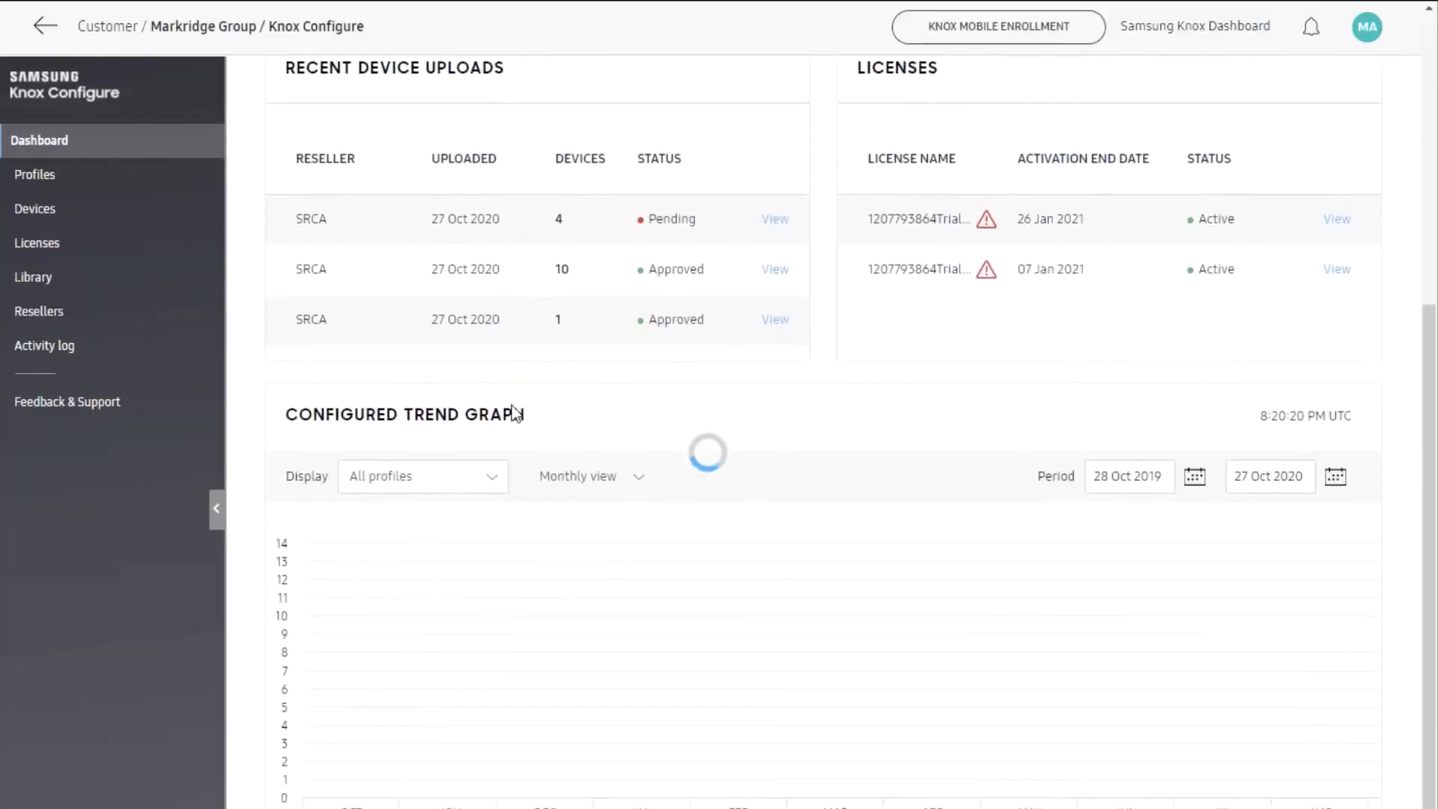
scroll(511, 406, up, 6)
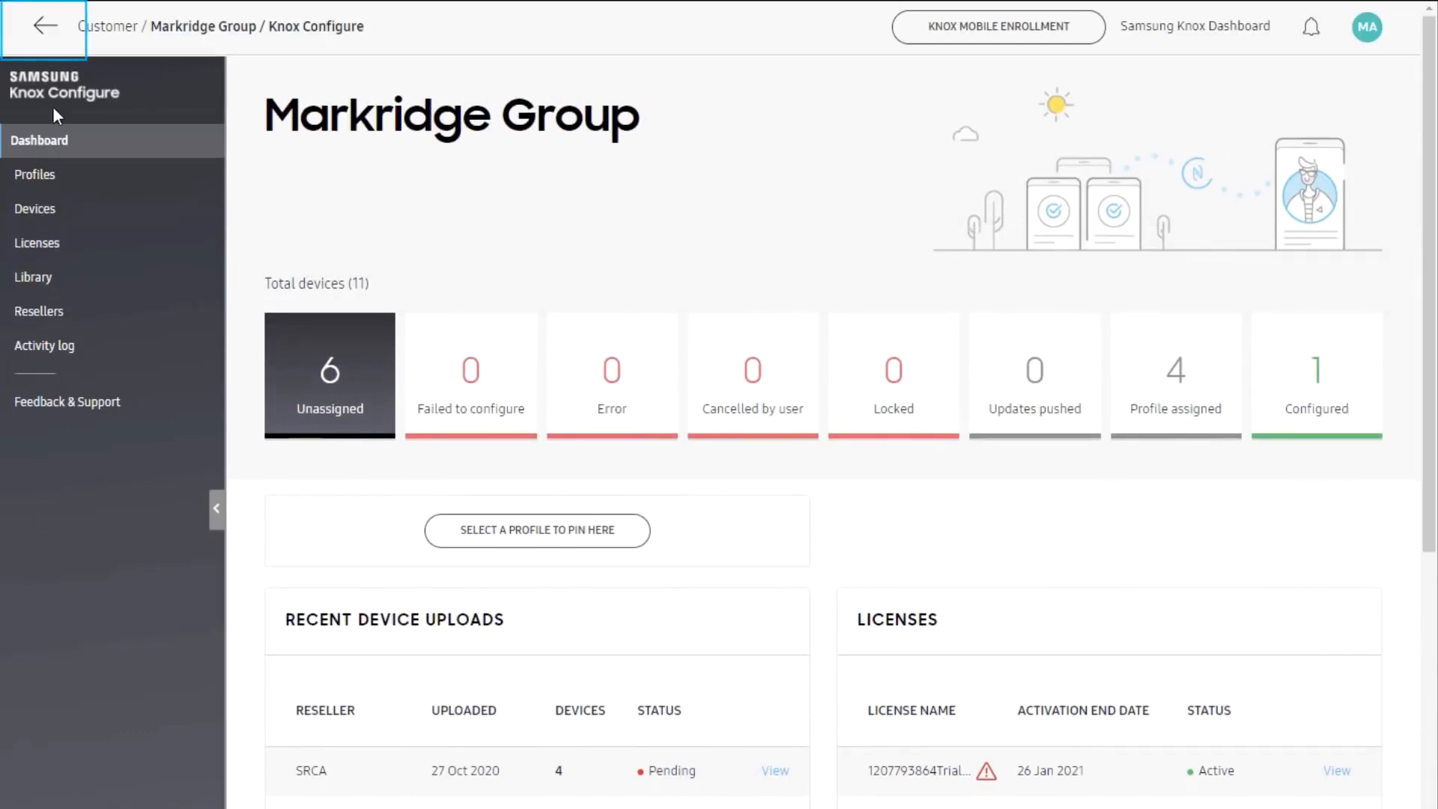
Step: Return to the portal and start a new invitation from the Administrators page
click(37, 31)
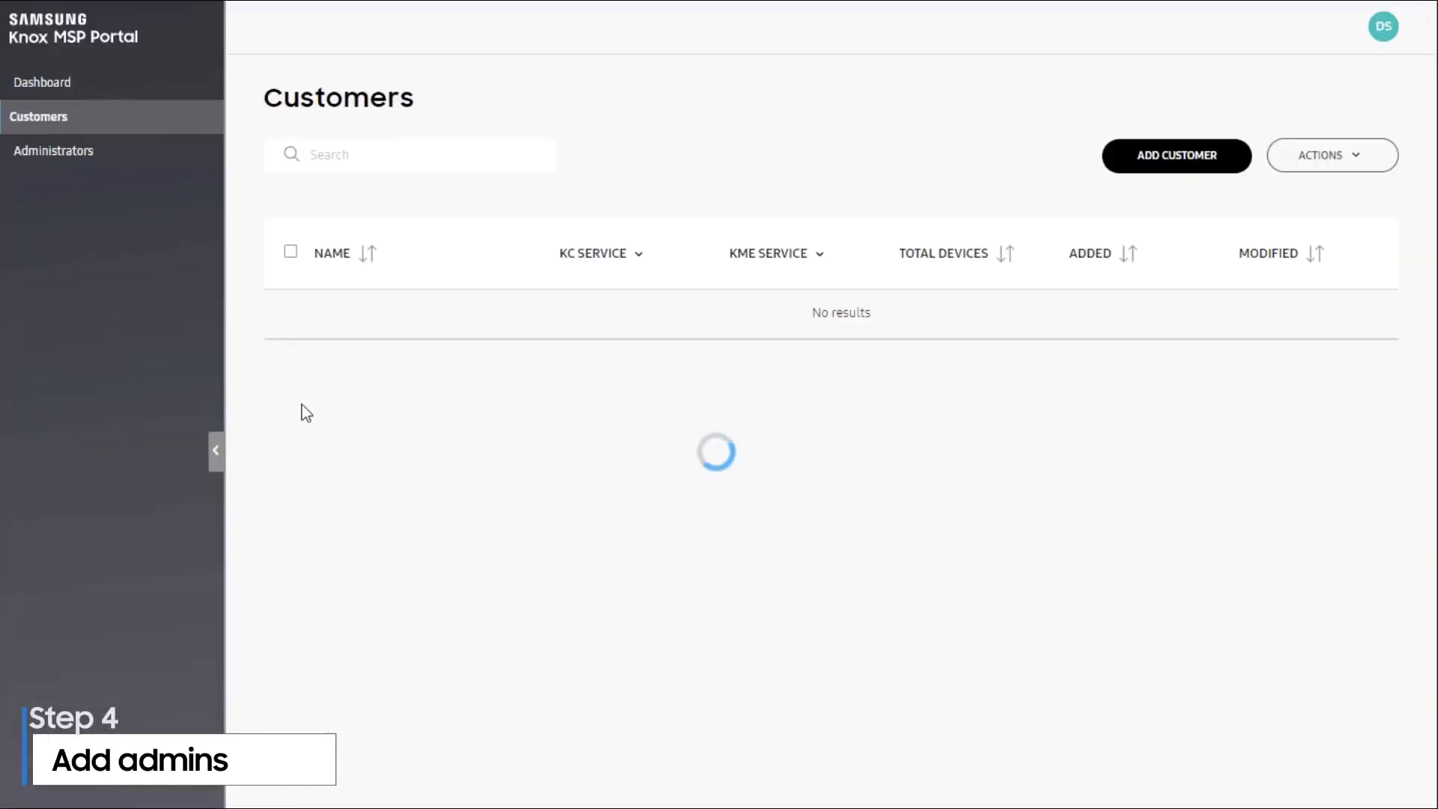
click(124, 148)
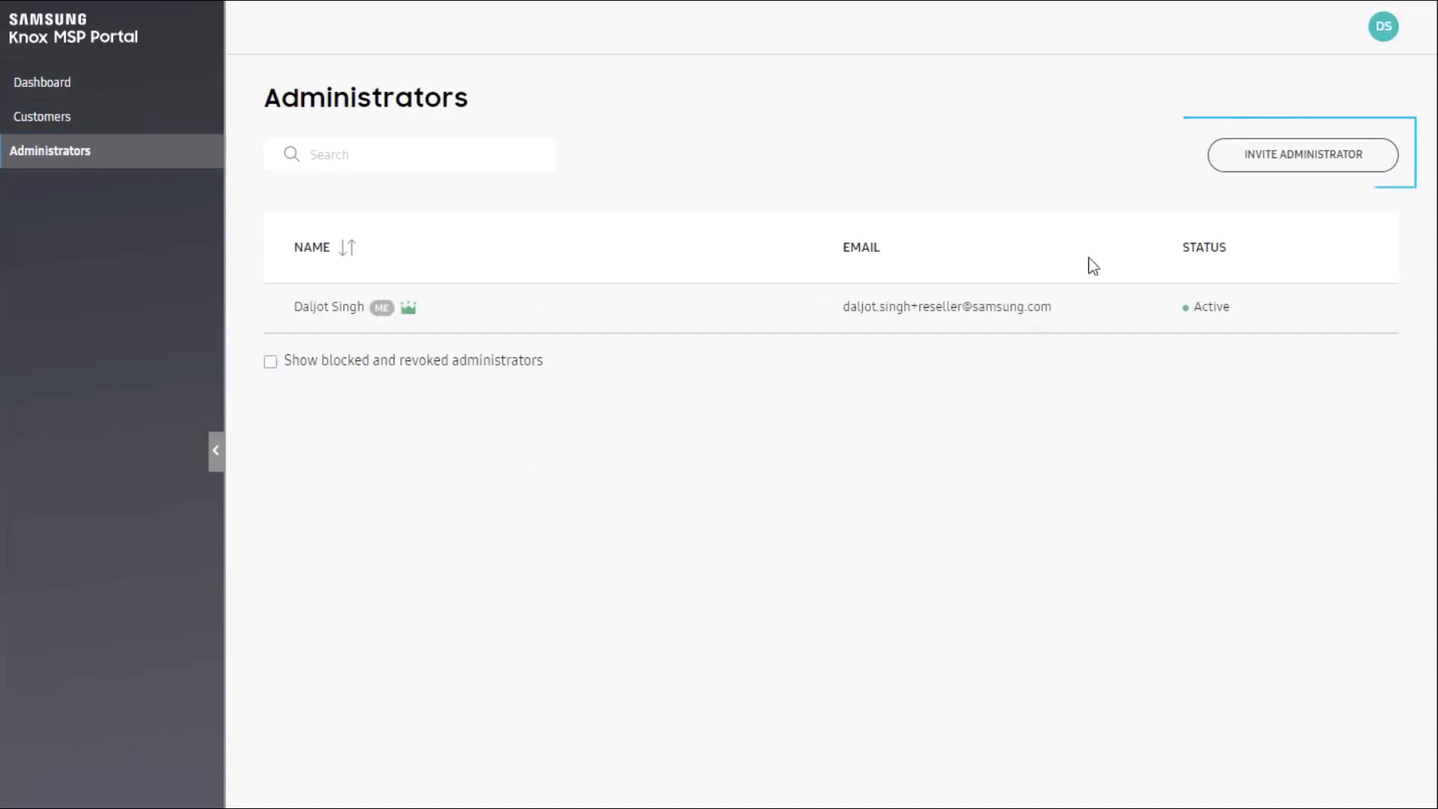
click(1232, 155)
Step: Enter the new administrator's first name, last name and e-mail, then send the invitation
click(720, 241)
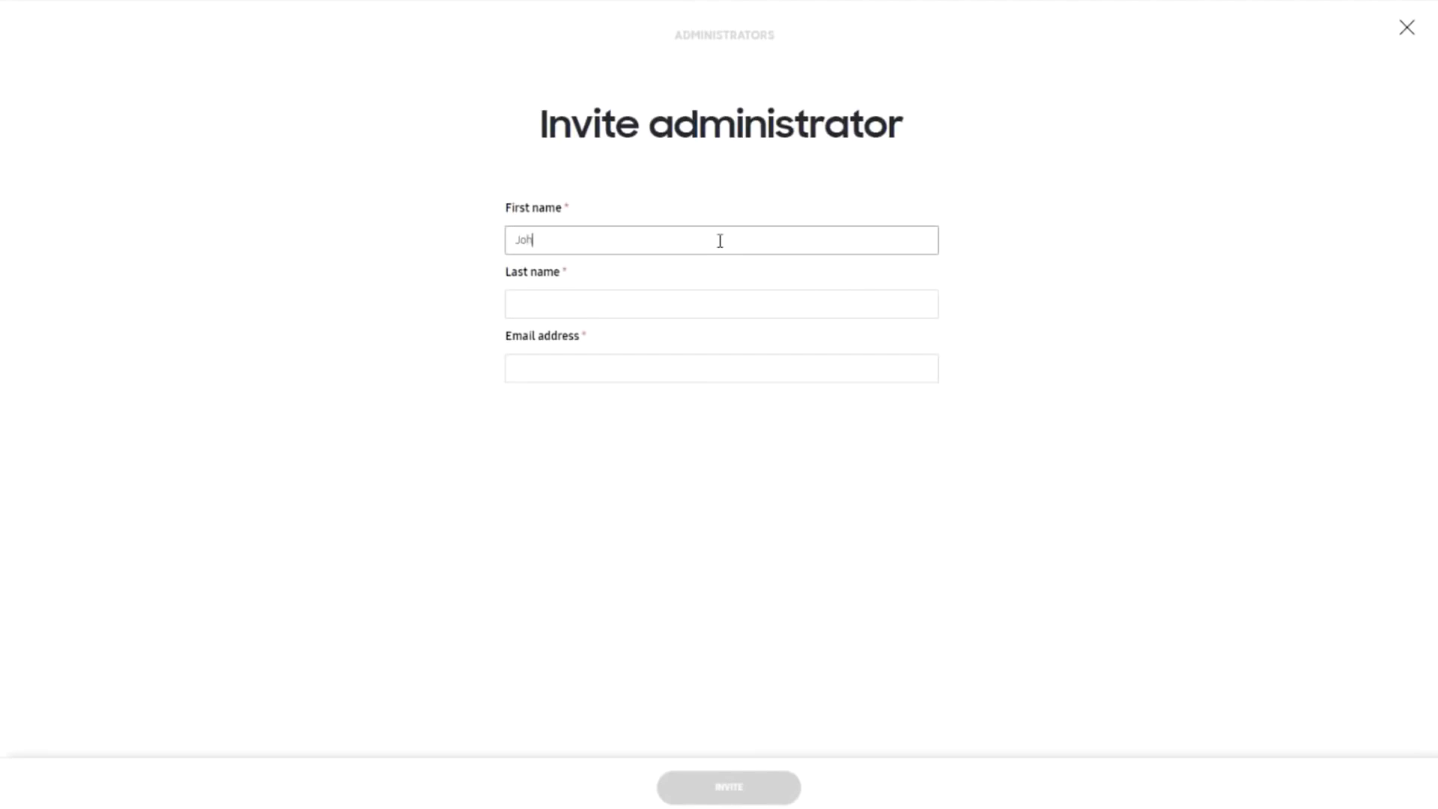
key(Tab)
key(Tab)
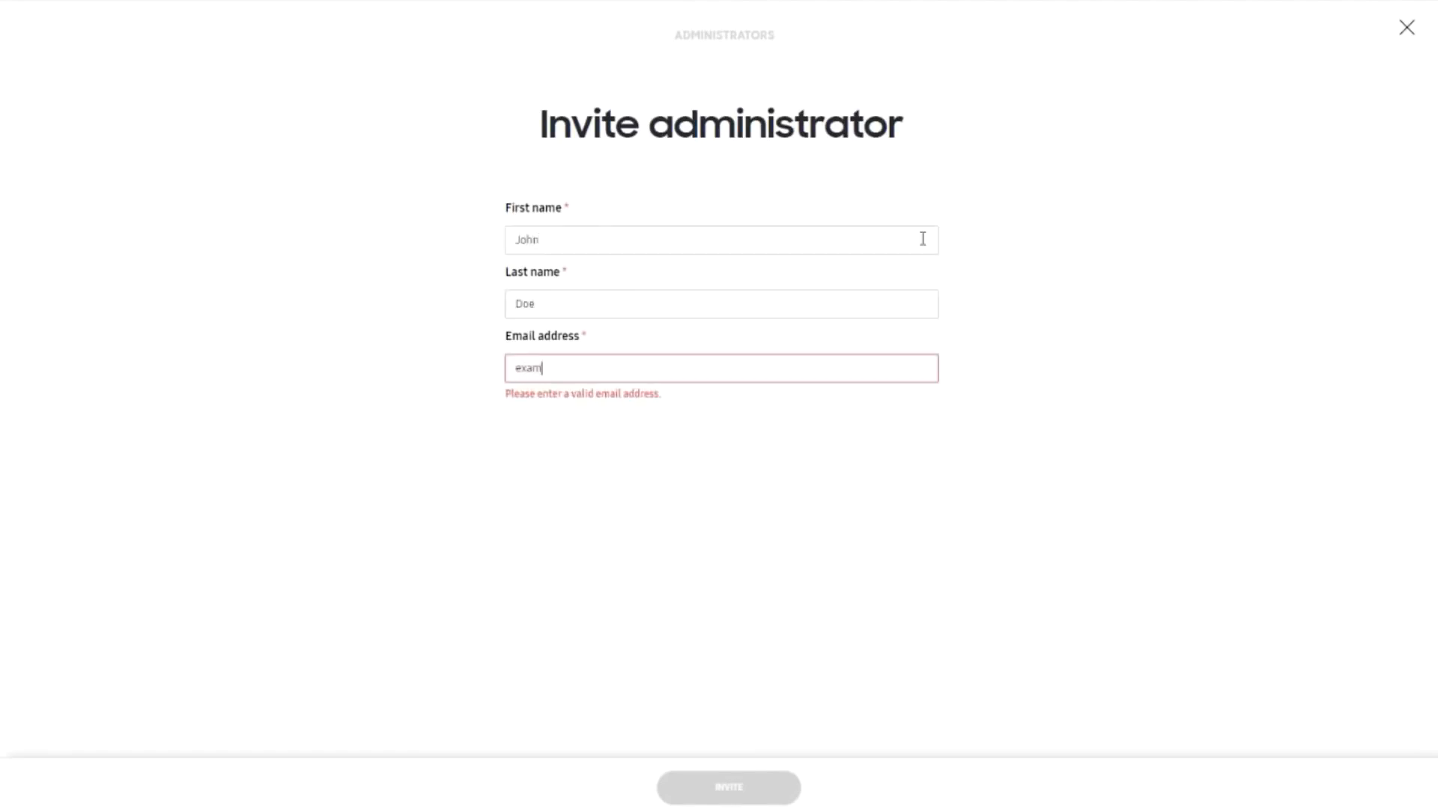
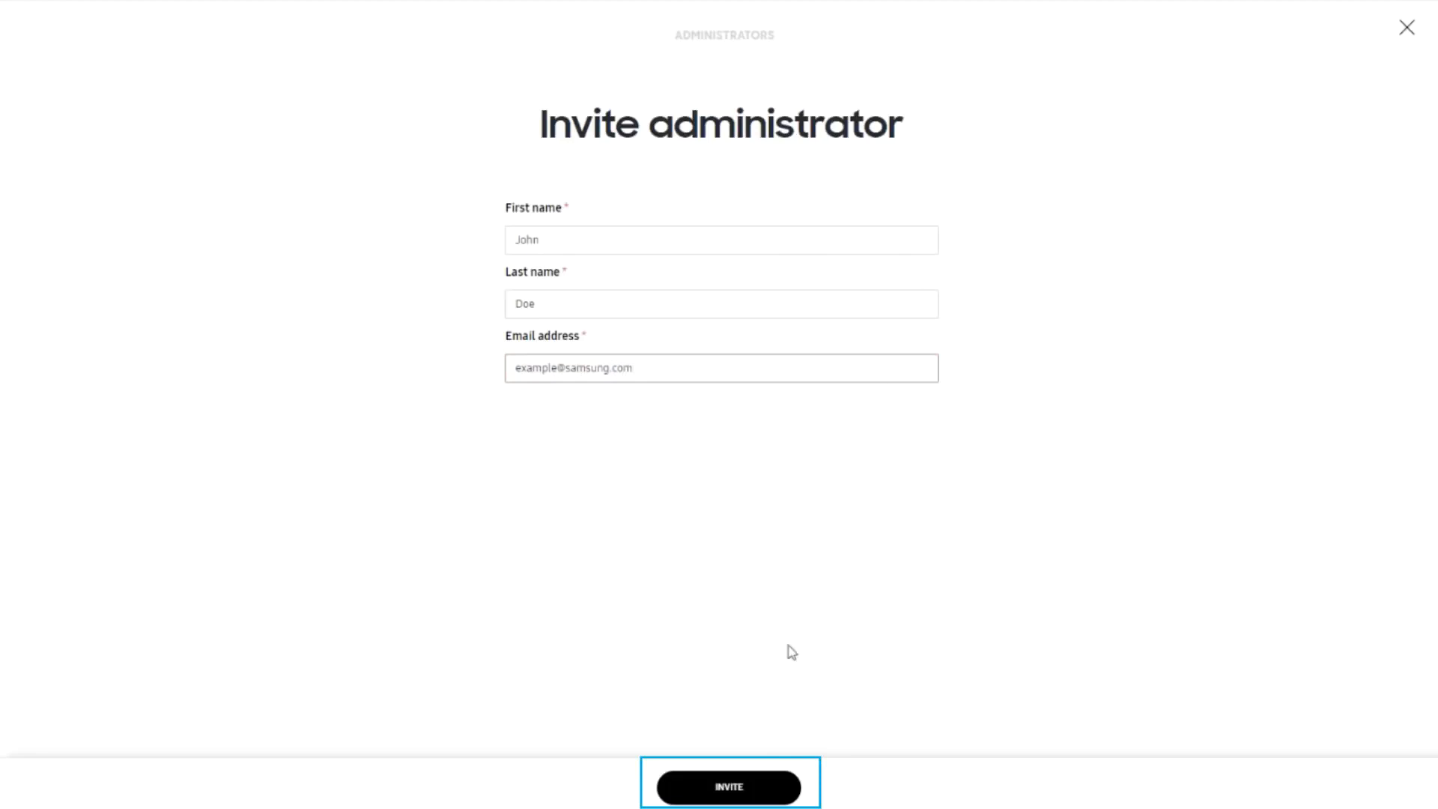
click(706, 787)
click(706, 787)
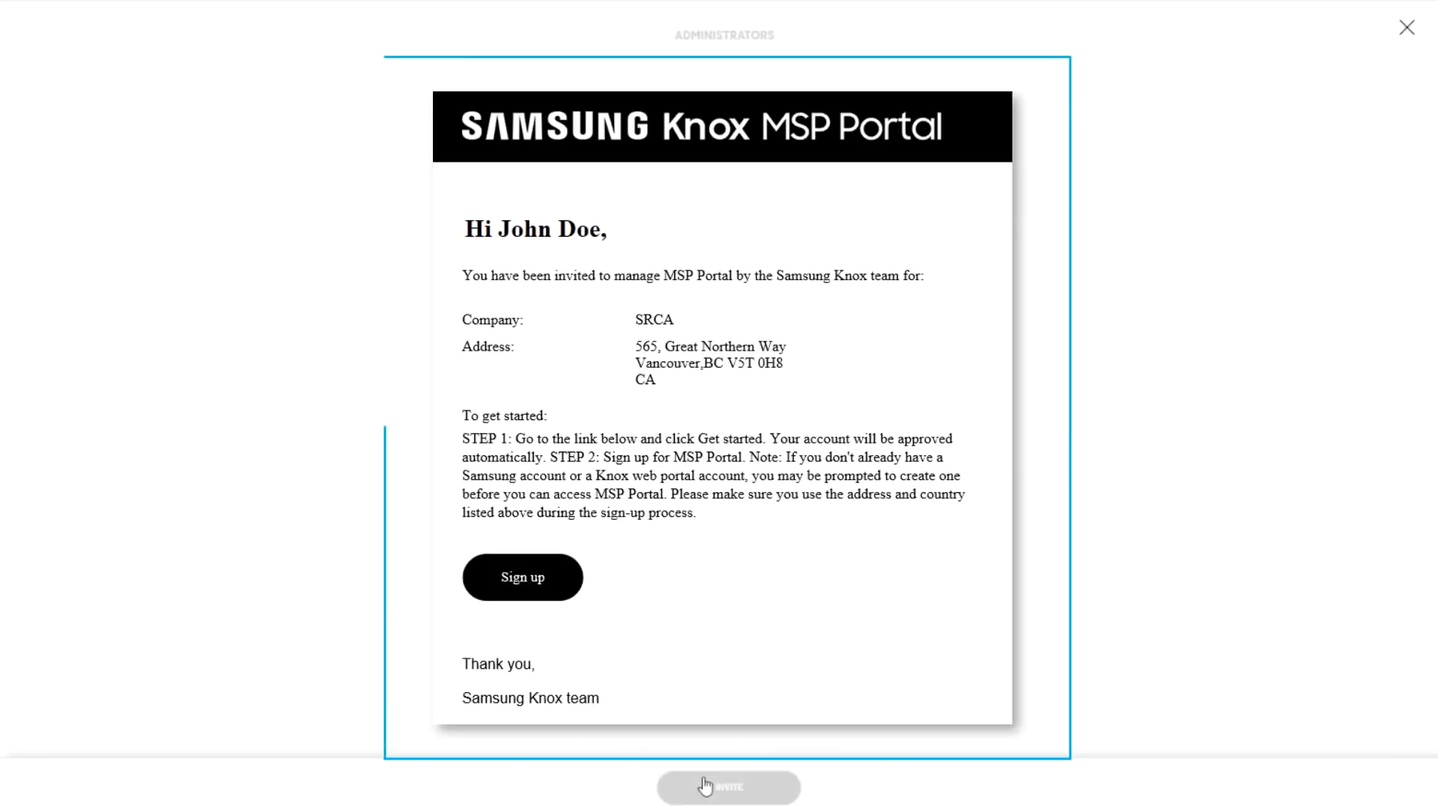